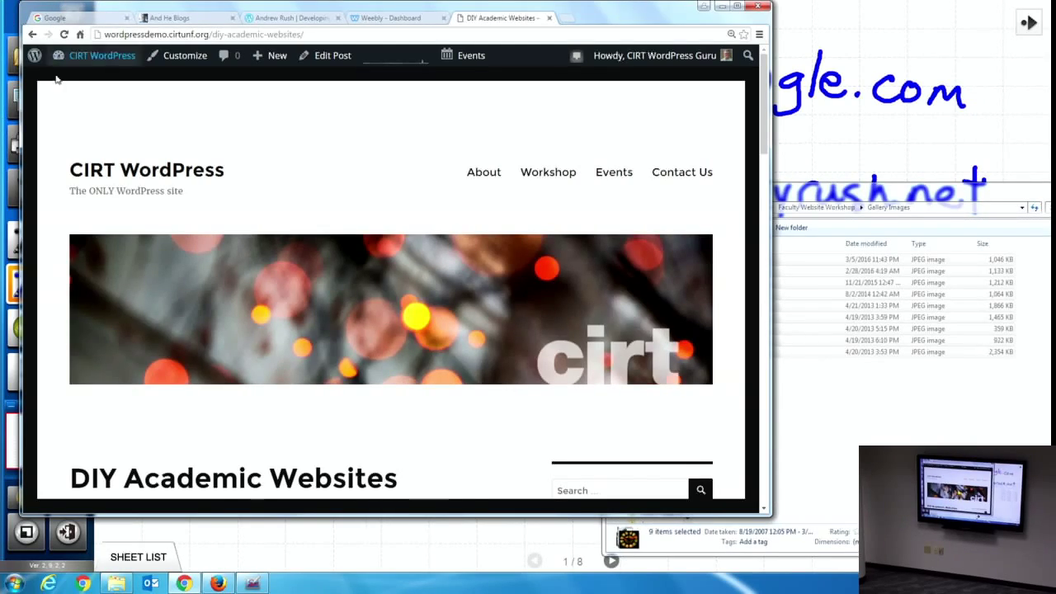
# Open the CIRT WordPress home page and look through its featured welcome post
pyautogui.click(112, 178)
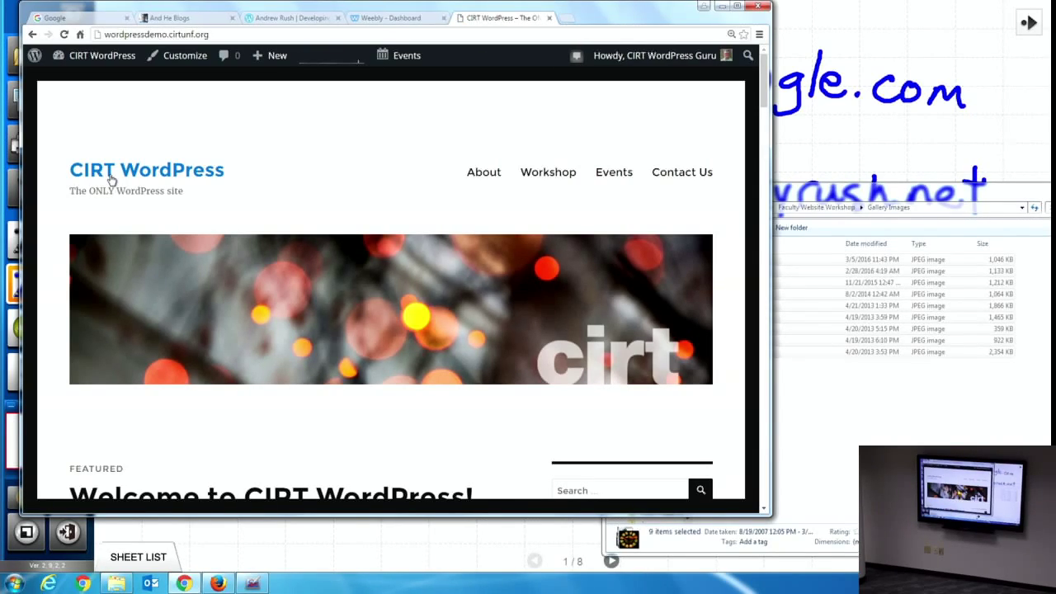
pyautogui.scroll(-4, 178, 227)
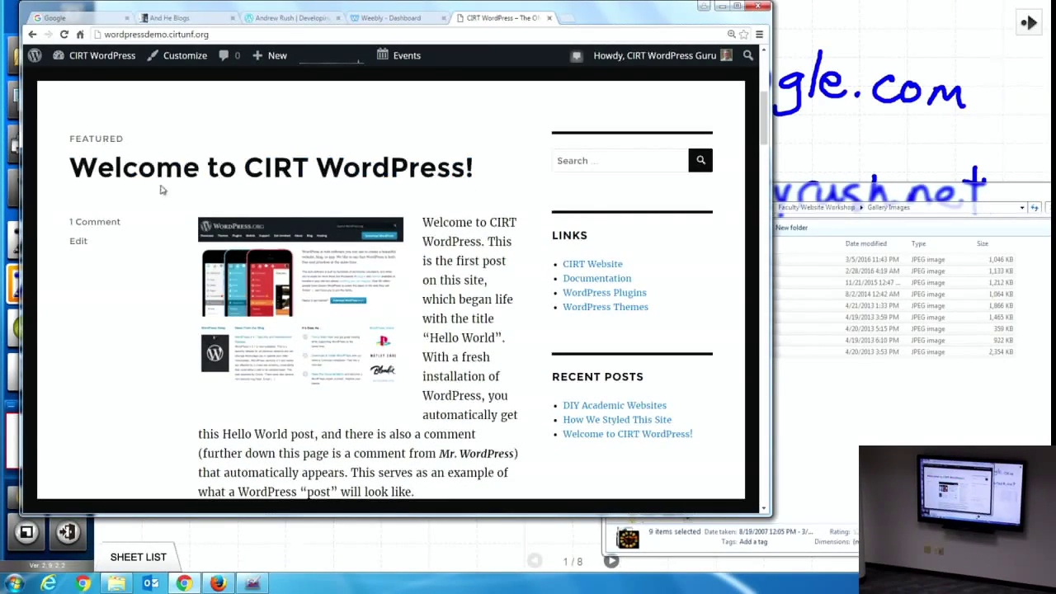
pyautogui.scroll(-3, 370, 396)
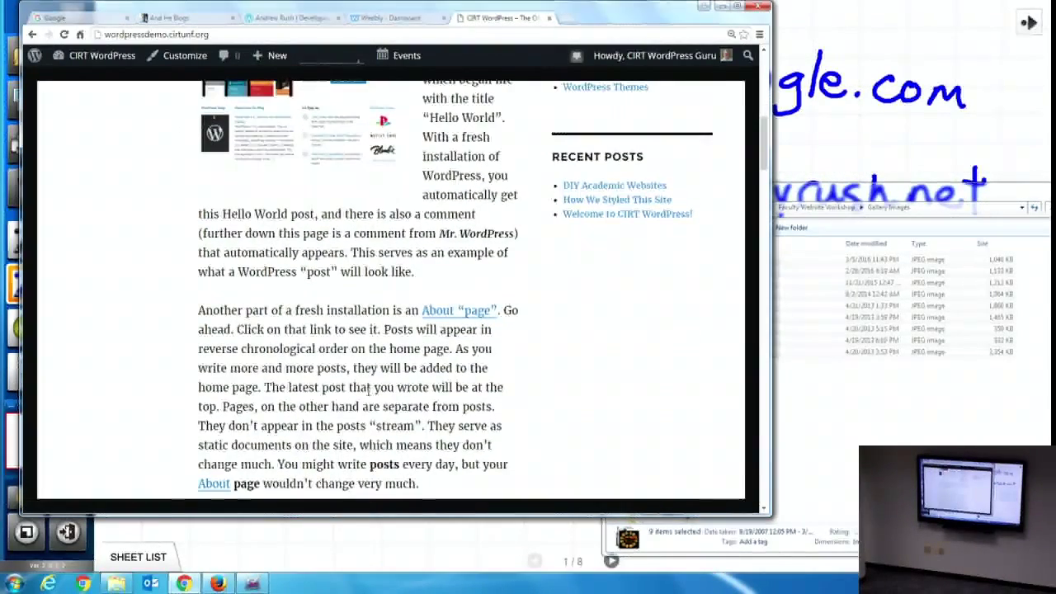
pyautogui.scroll(1, 495, 280)
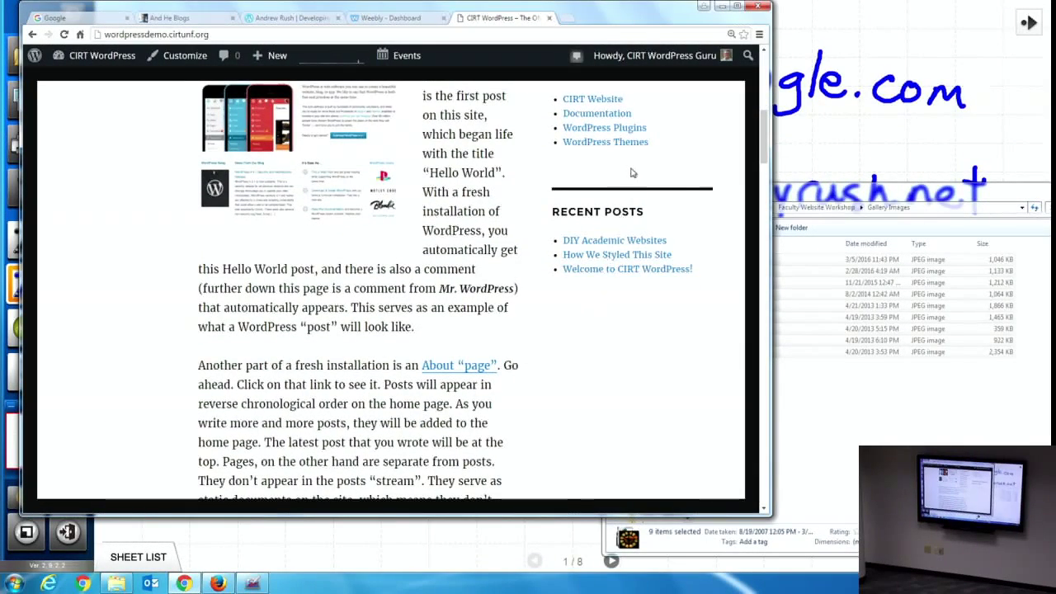
# Open the recent post DIY Academic Websites and read its introduction and outline
pyautogui.click(622, 242)
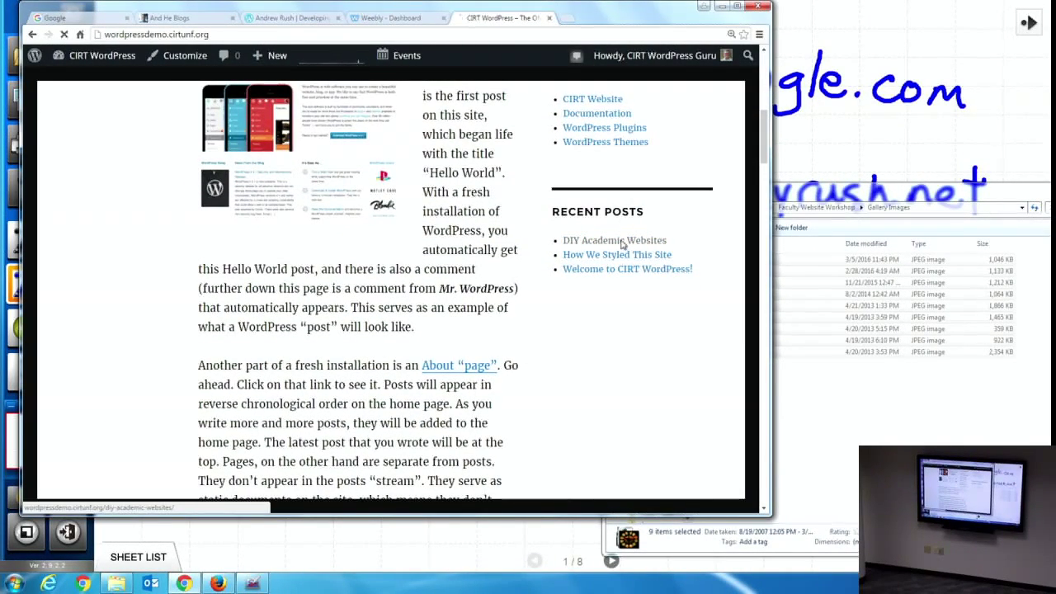
pyautogui.scroll(-3, 462, 322)
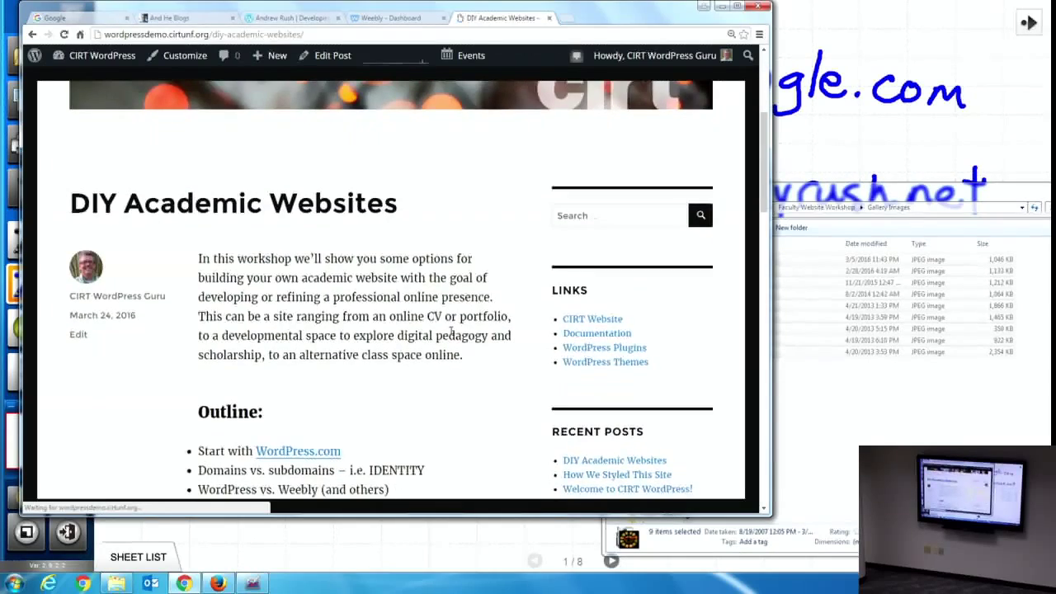
pyautogui.scroll(-3, 451, 333)
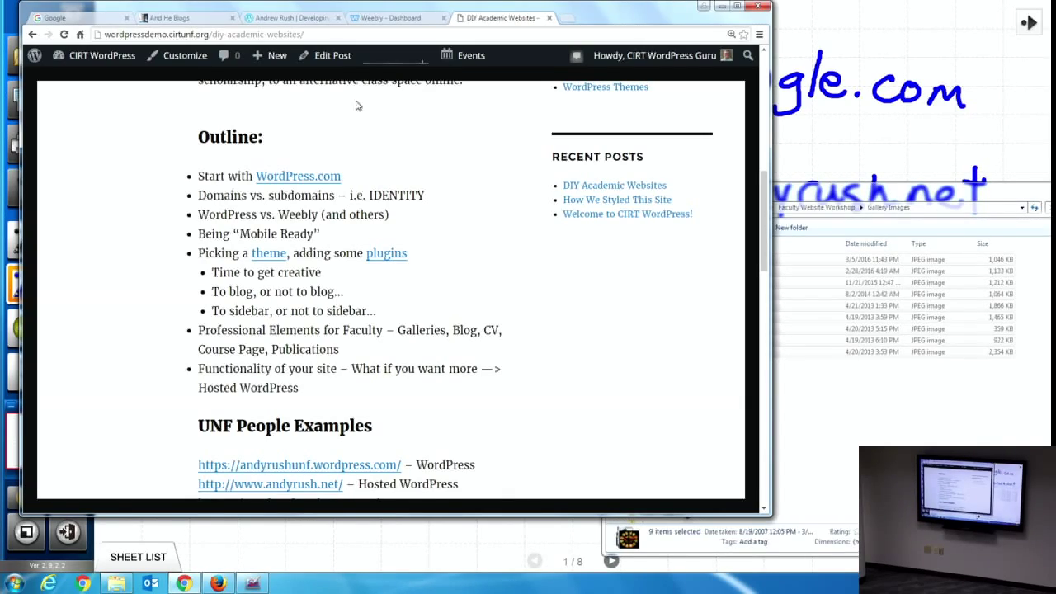
pyautogui.click(567, 18)
pyautogui.write('wo')
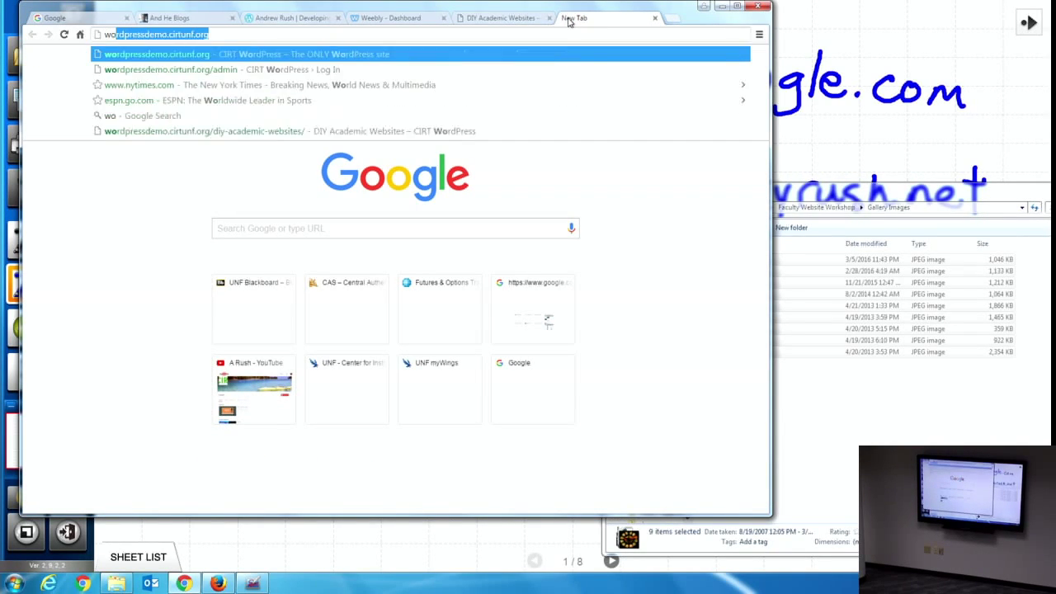
pyautogui.write('rdpressw.co')
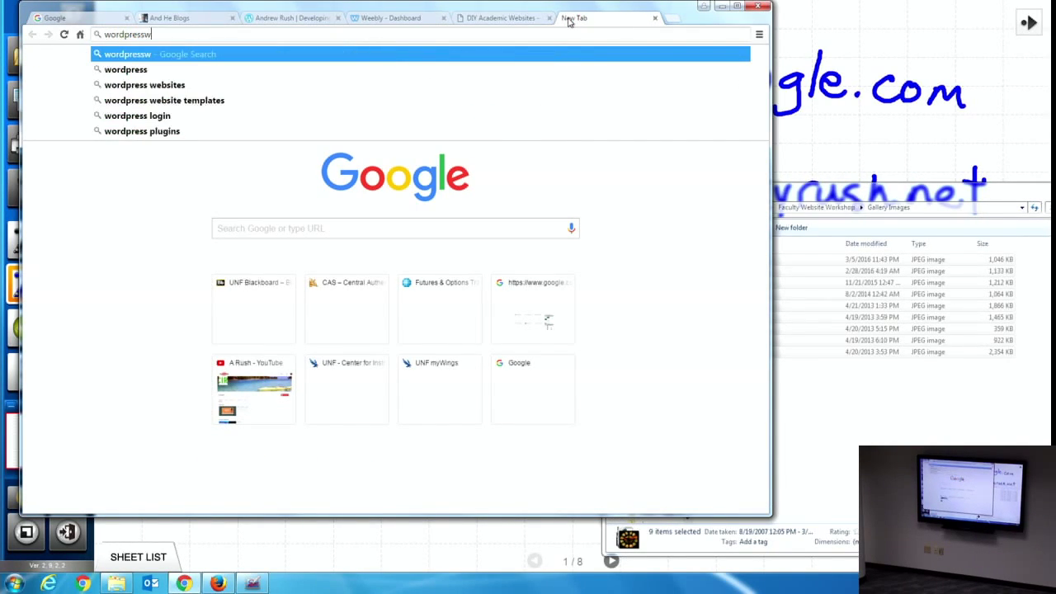
pyautogui.write('m')
pyautogui.press('Return')
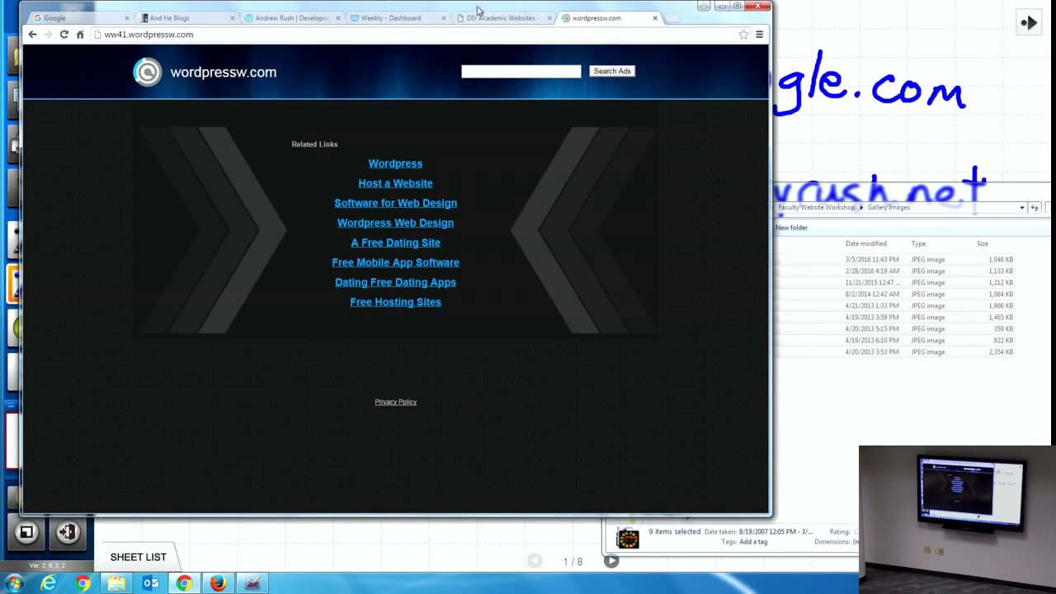
pyautogui.click(33, 35)
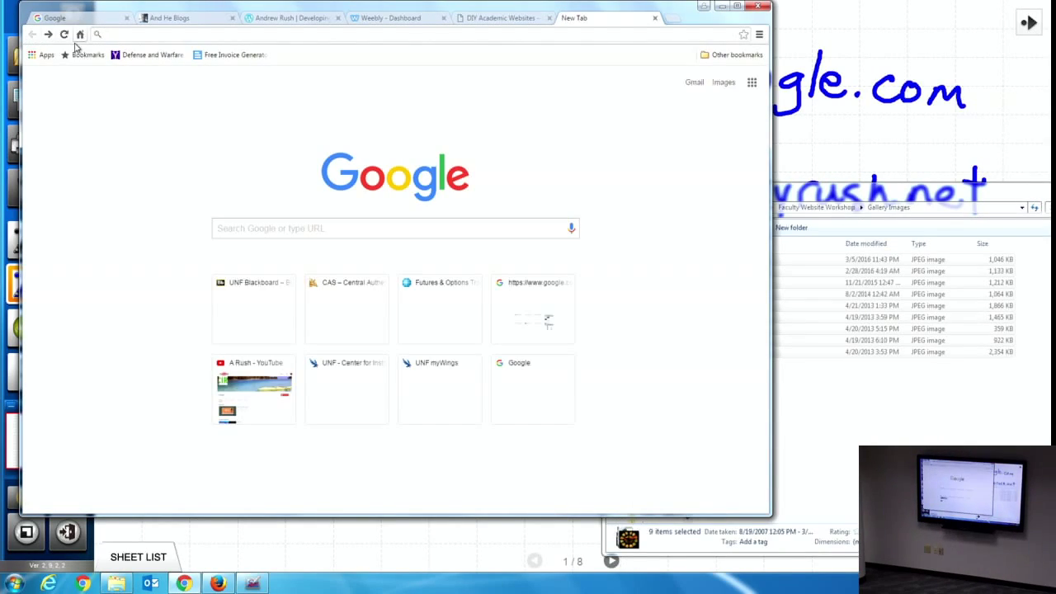
# Load wordpress.com in the blank browser tab
pyautogui.write('wordpr')
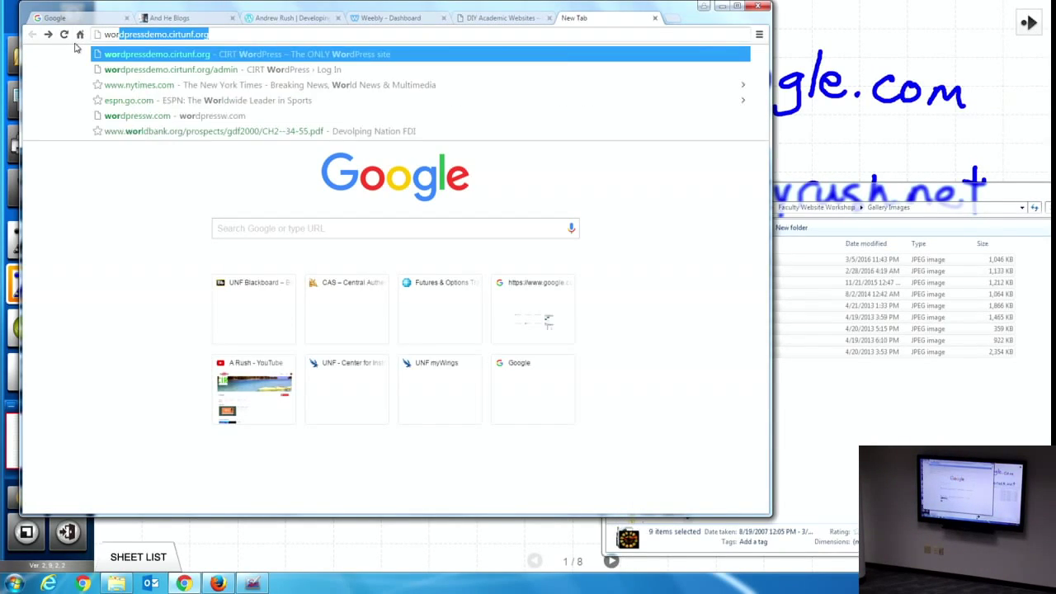
pyautogui.write('ess')
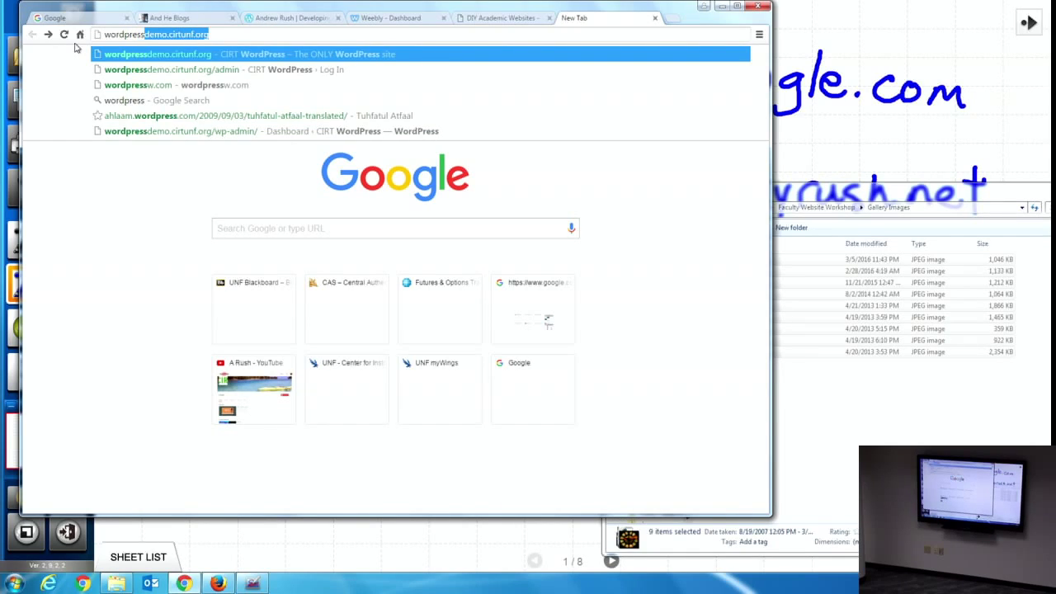
pyautogui.write('.com')
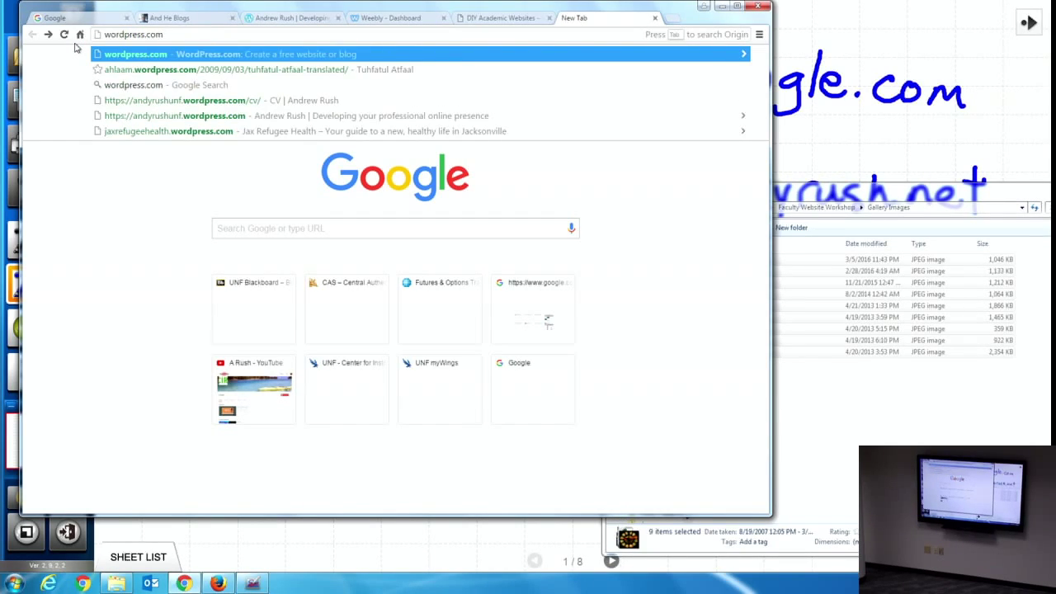
pyautogui.press('Return')
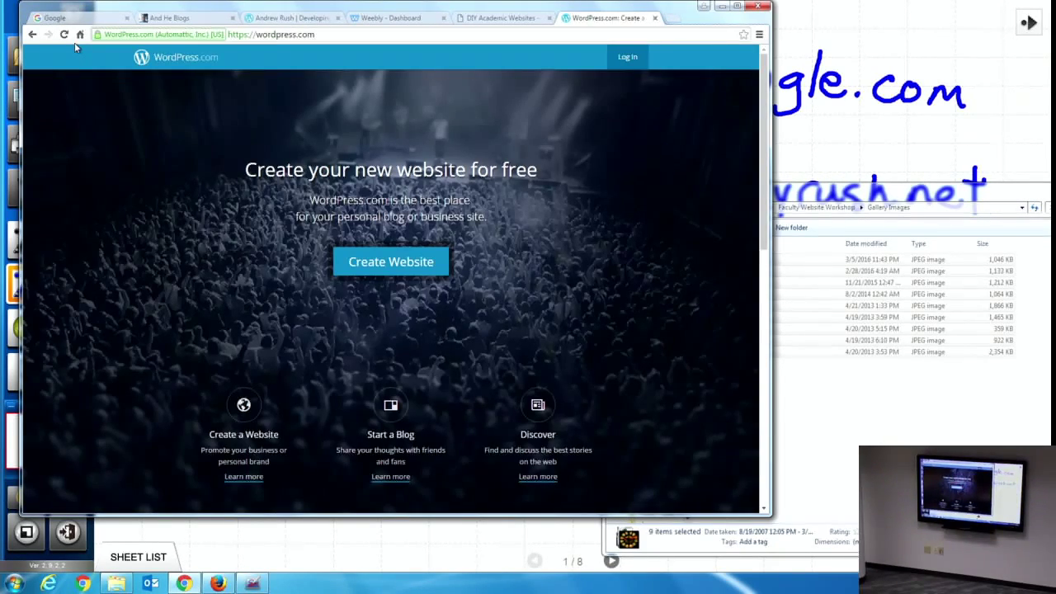
# Start creating a new website with Arts & Entertainment, Movies as its subject and pick the Hemingway Rewritten theme
pyautogui.click(360, 263)
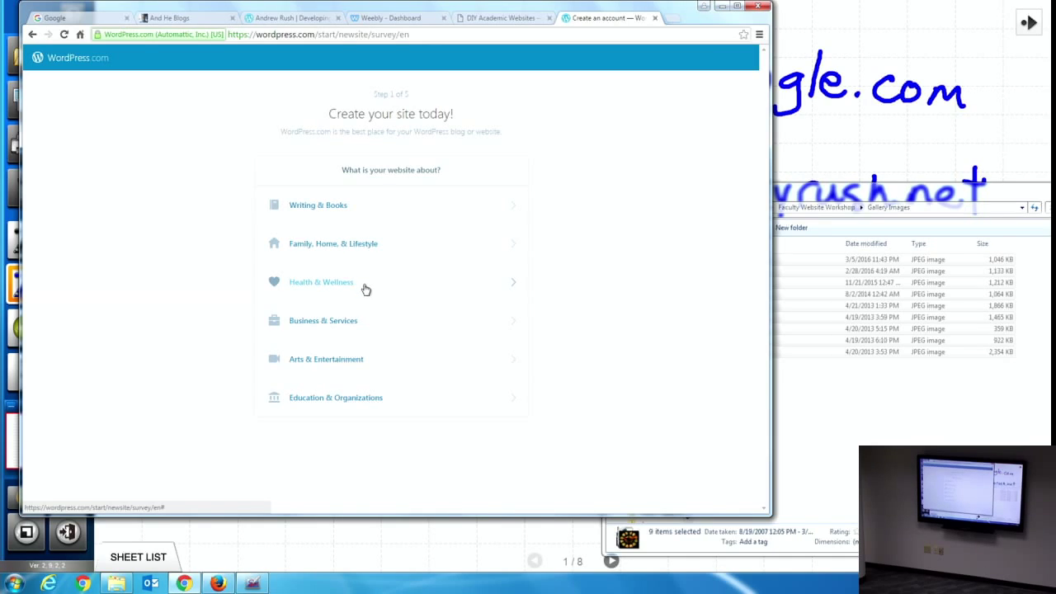
pyautogui.click(344, 365)
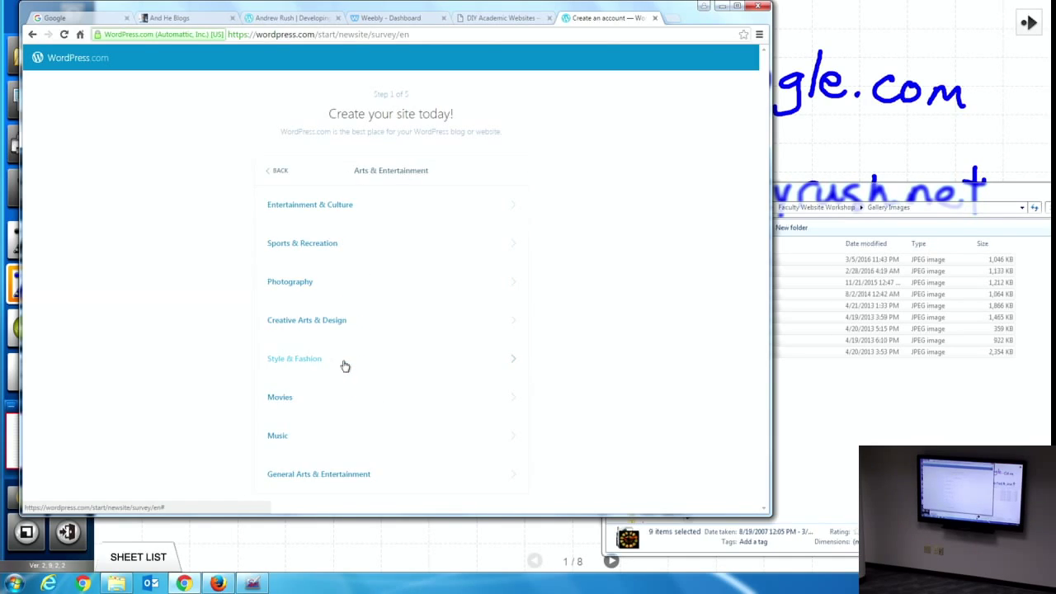
pyautogui.click(339, 397)
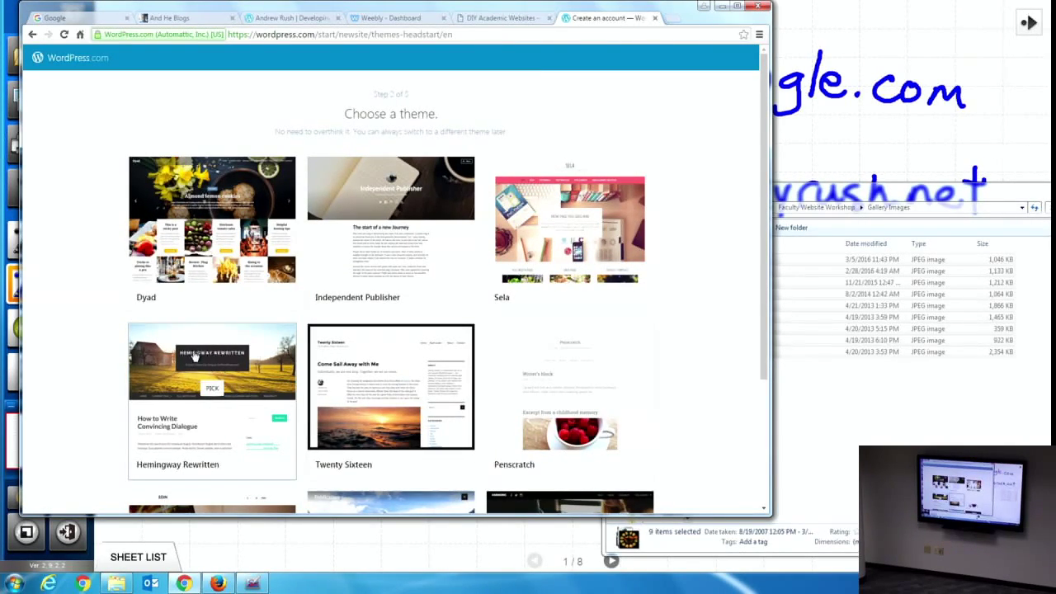
pyautogui.click(195, 375)
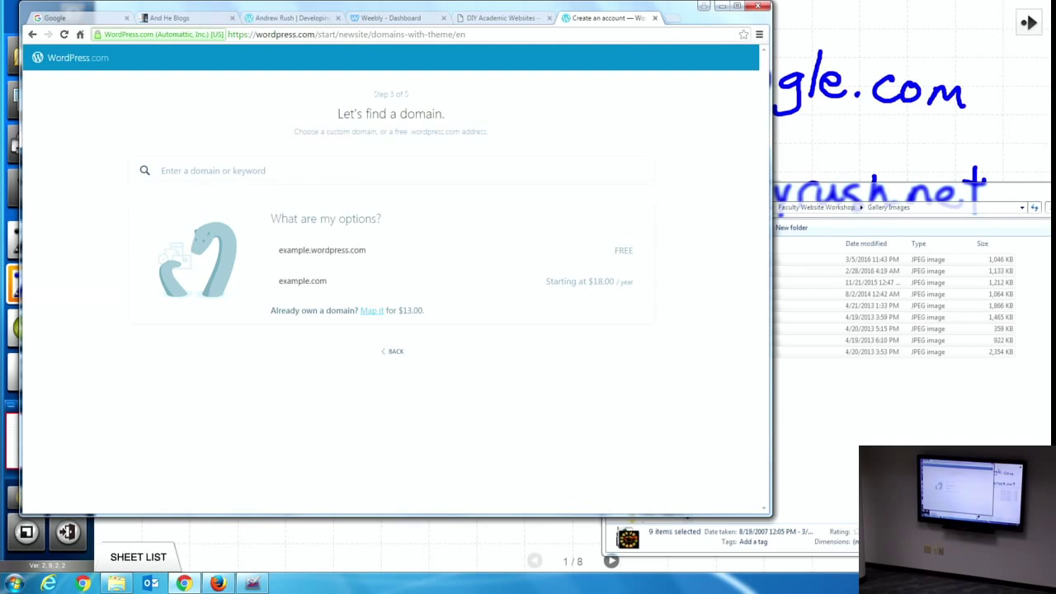
pyautogui.click(372, 311)
# Return to the DIY Academic Websites post and review its text down to the UNF People Examples links
pyautogui.click(501, 23)
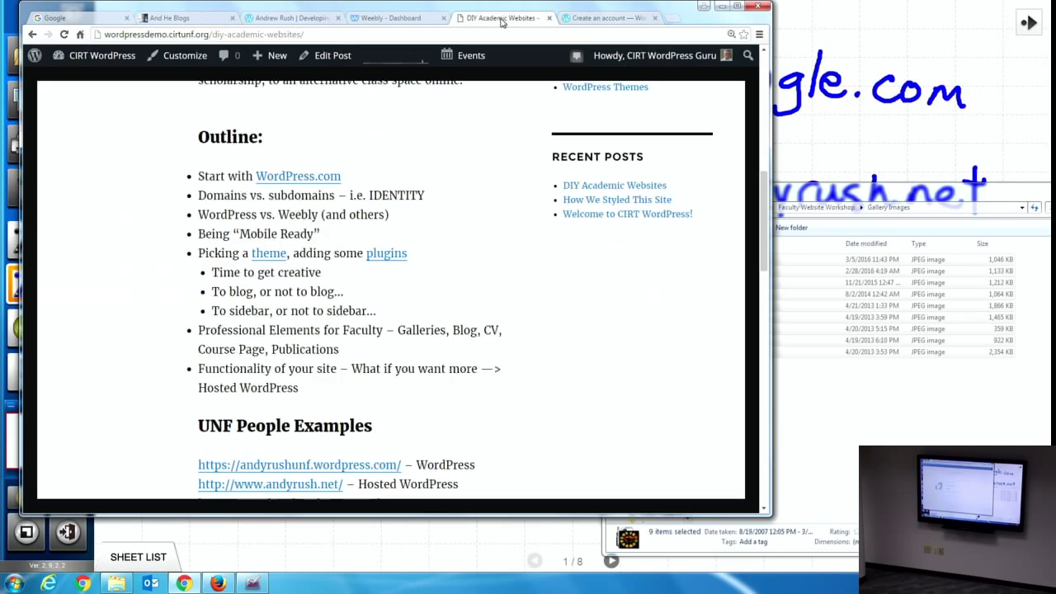
pyautogui.scroll(-1, 450, 234)
pyautogui.scroll(4, 450, 232)
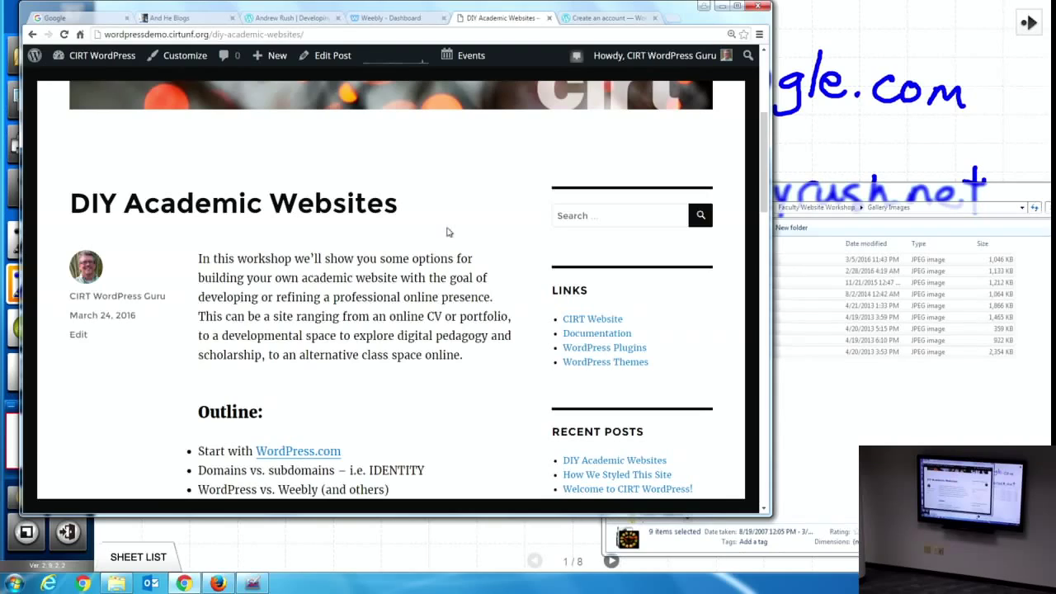
pyautogui.scroll(-1, 383, 230)
pyautogui.scroll(-8, 383, 230)
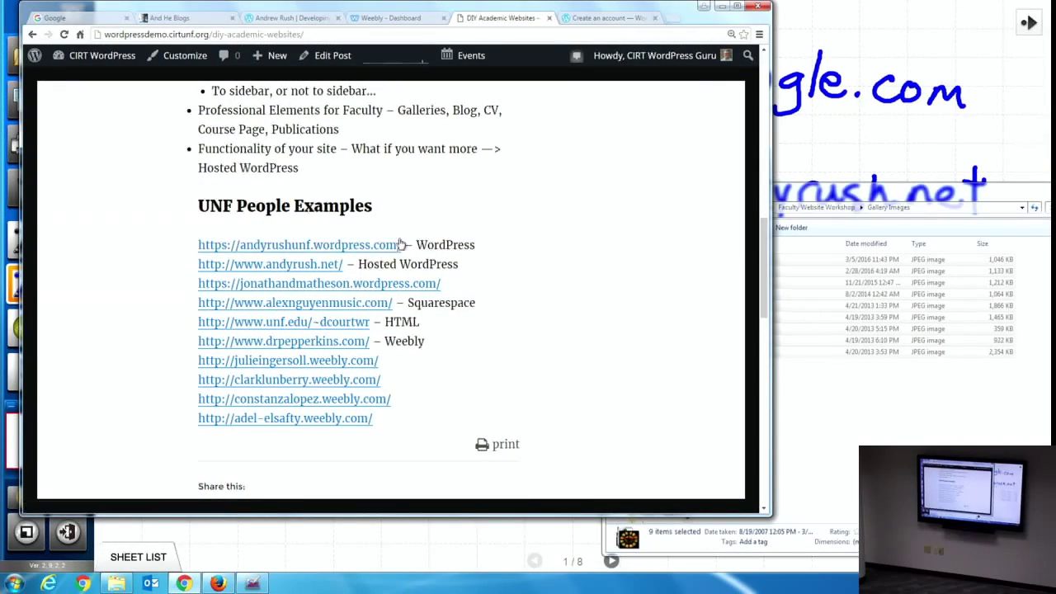
# Open unfcamino2015.weebly.com in a new browser tab
pyautogui.click(672, 18)
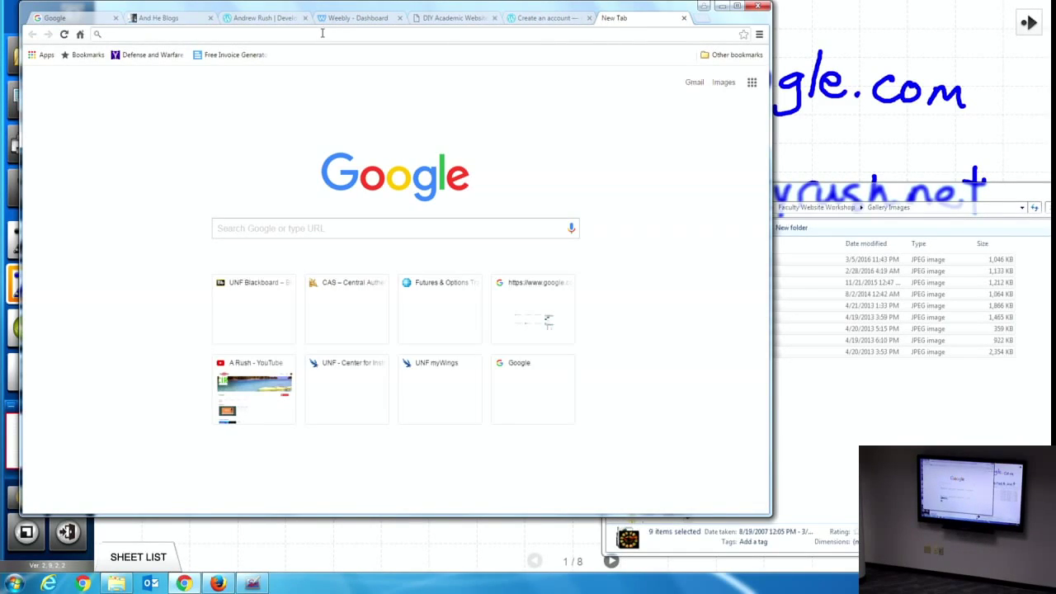
pyautogui.write('un')
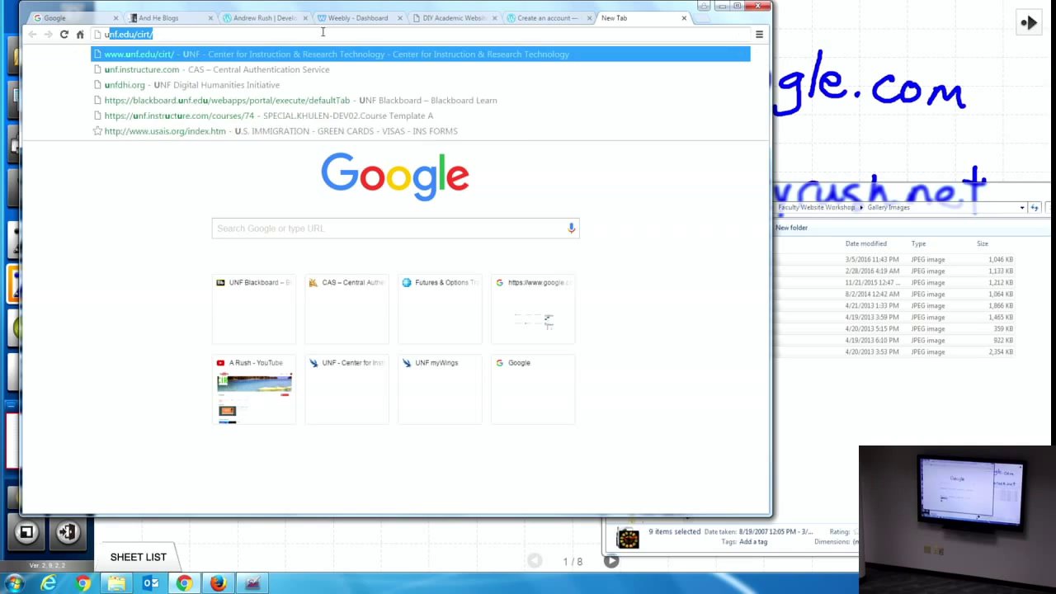
pyautogui.write('fcamino')
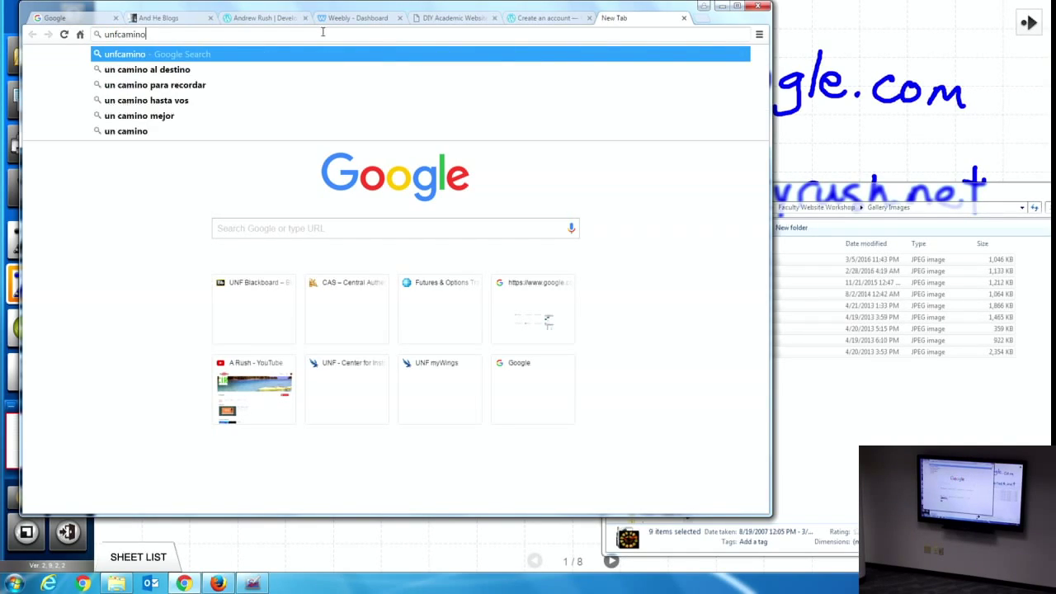
pyautogui.write('2015.weebly.com')
pyautogui.press('Return')
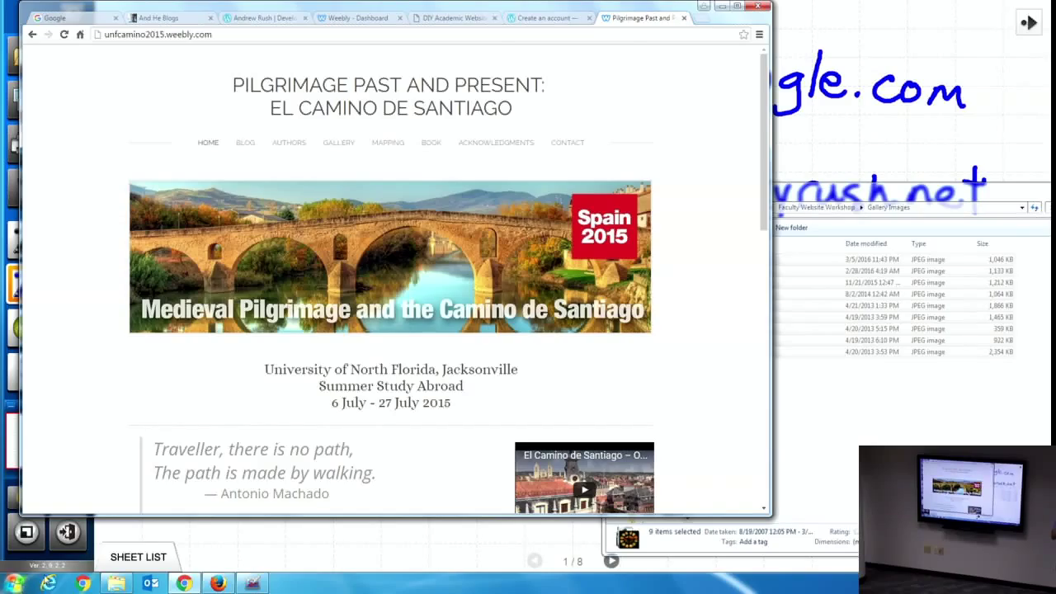
# Look over the El Camino de Santiago site's home page and open its gallery page
pyautogui.scroll(-5, 243, 430)
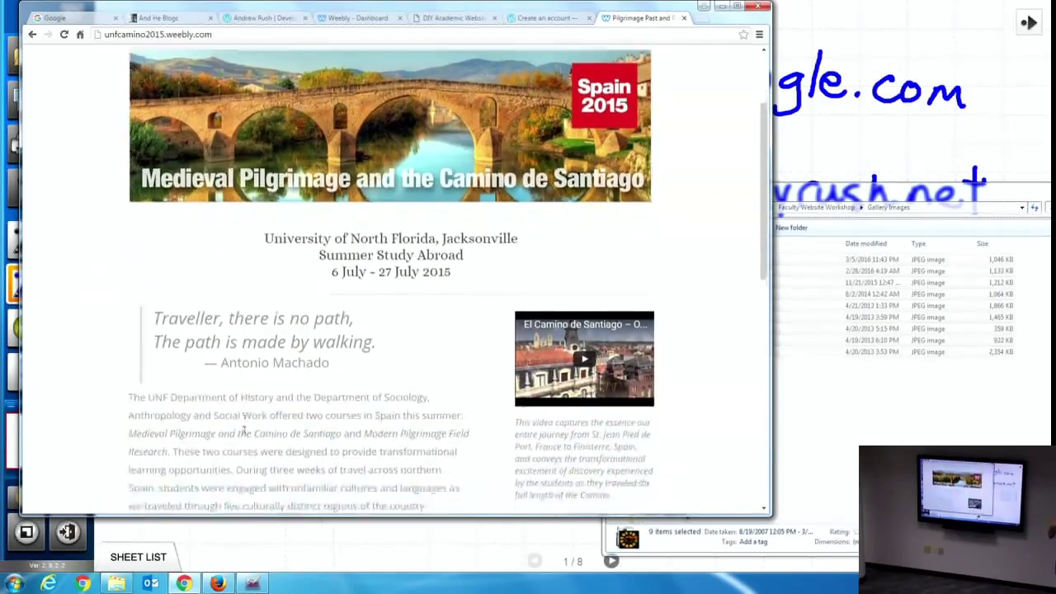
pyautogui.scroll(5, 244, 430)
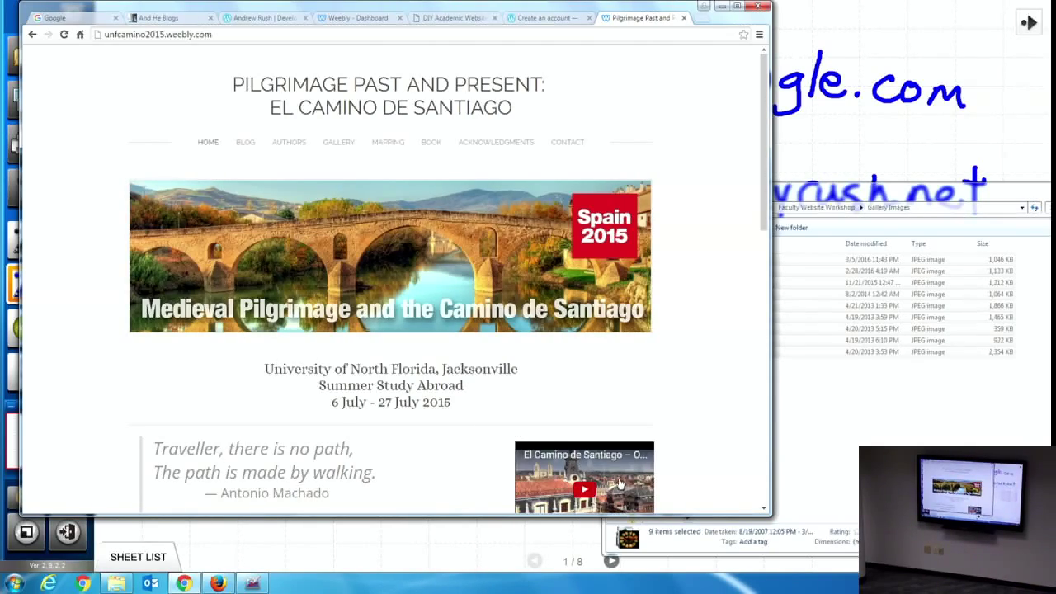
pyautogui.click(331, 145)
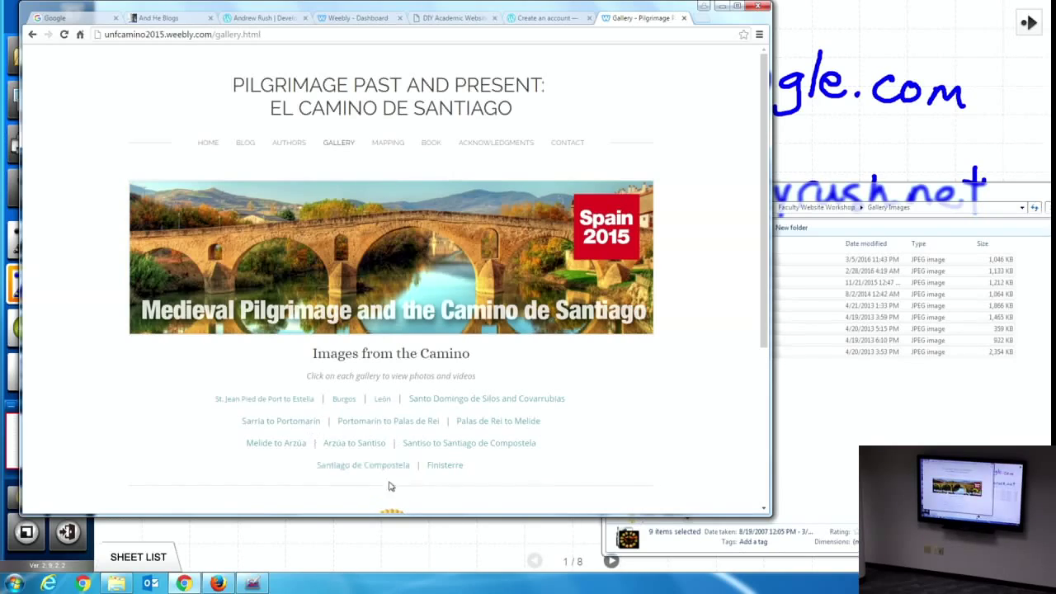
# Open the site's blog and examine its posts, author groups, archives and category list
pyautogui.click(245, 144)
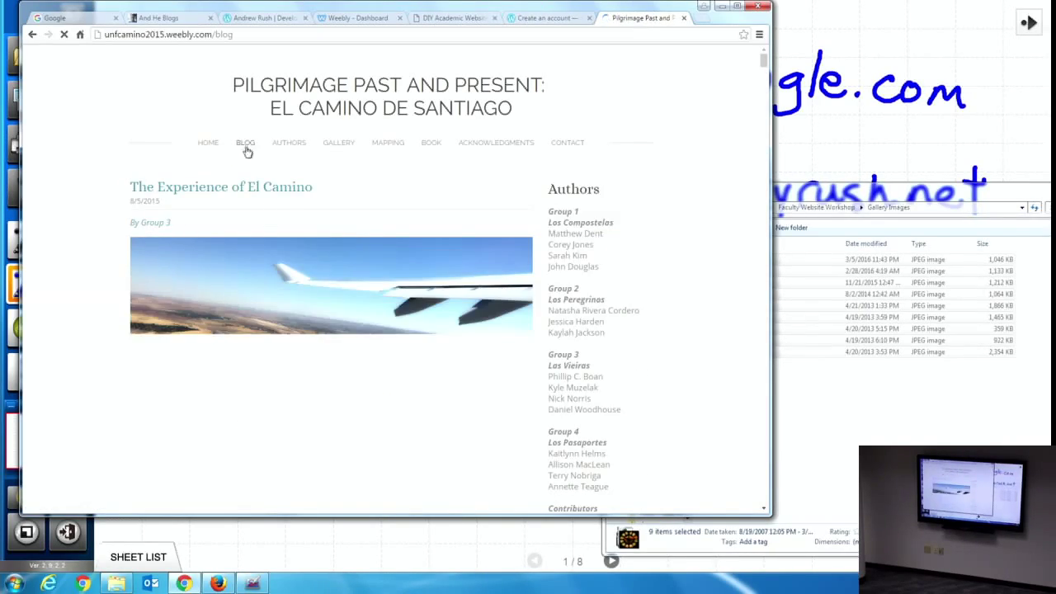
pyautogui.scroll(-1, 325, 323)
pyautogui.scroll(-3, 325, 323)
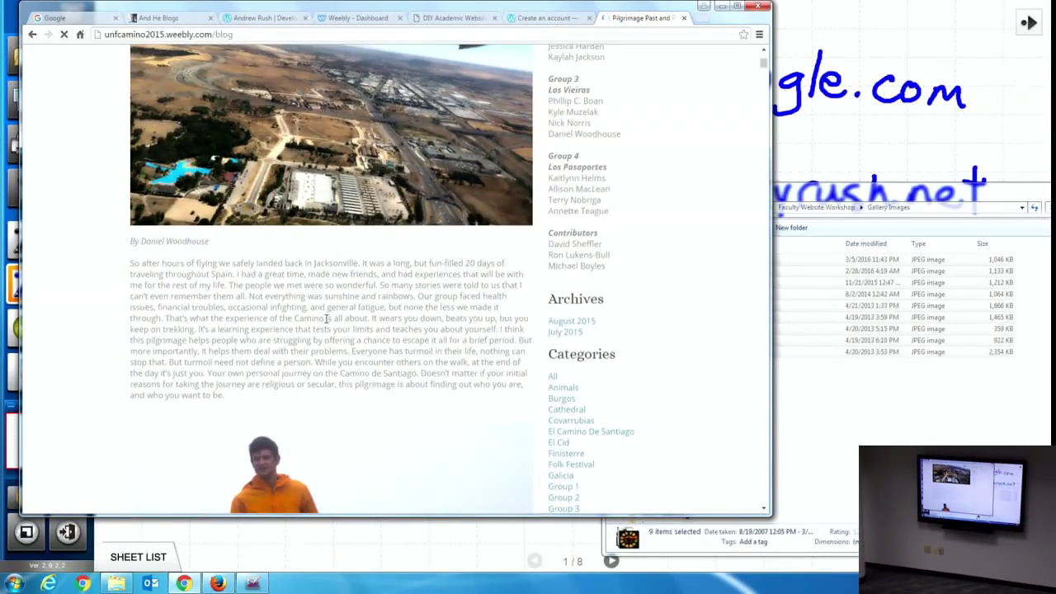
pyautogui.scroll(-2, 325, 322)
pyautogui.scroll(4, 533, 288)
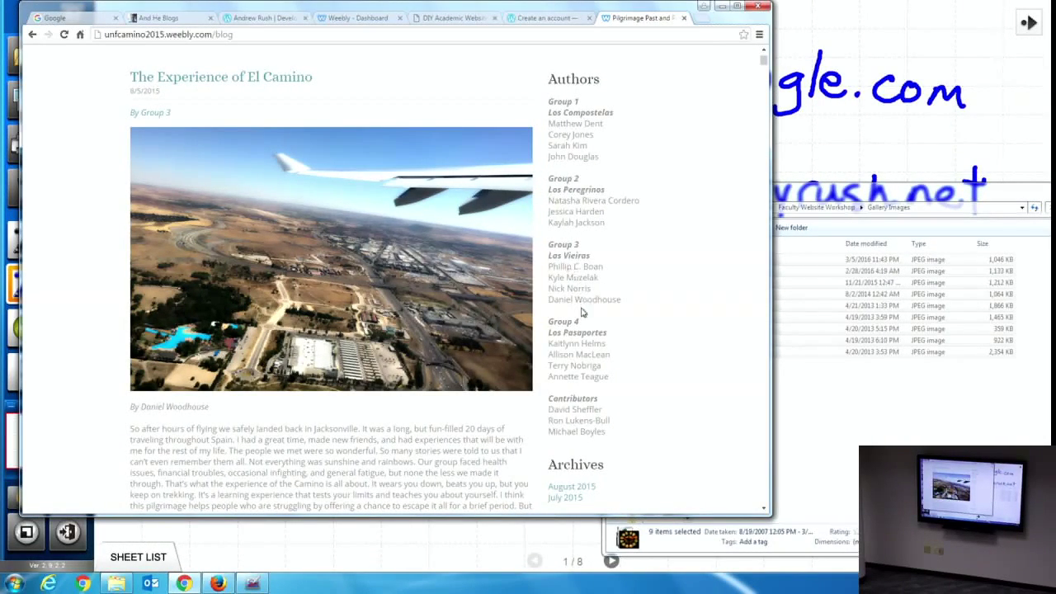
pyautogui.scroll(-3, 559, 365)
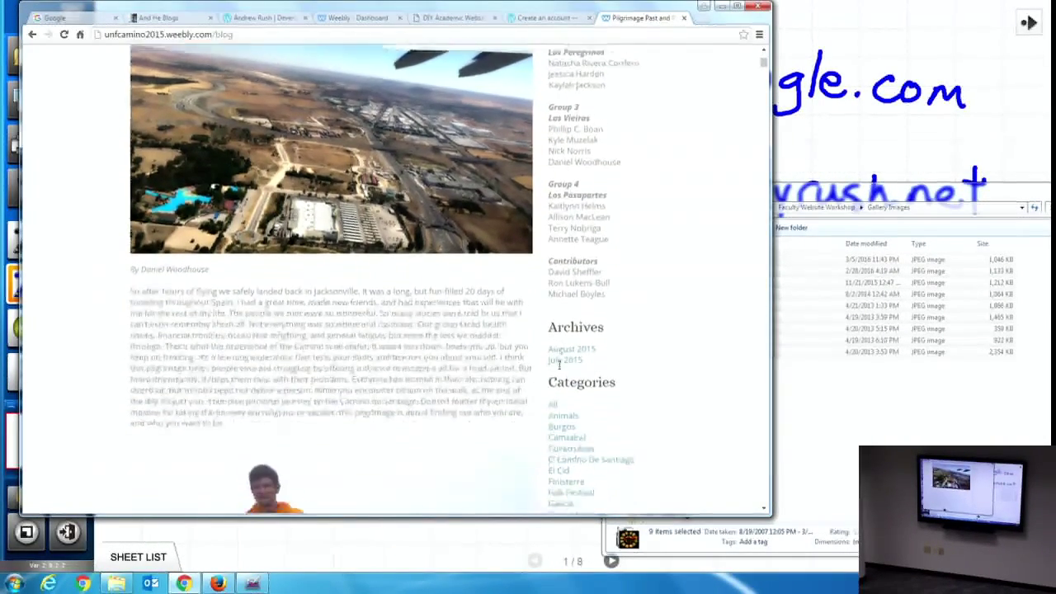
pyautogui.scroll(-2, 567, 392)
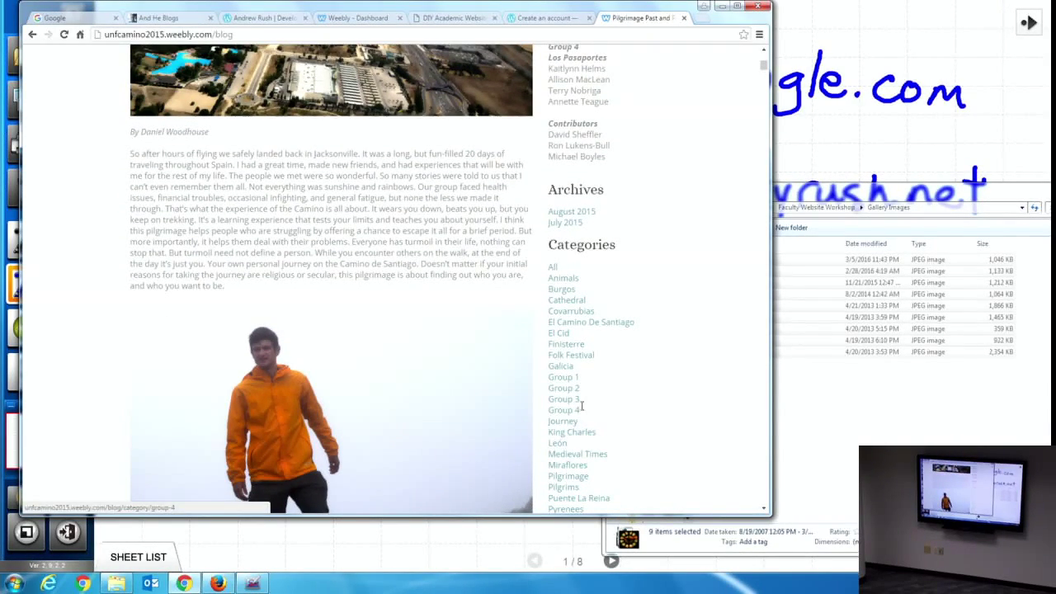
pyautogui.scroll(-1, 583, 409)
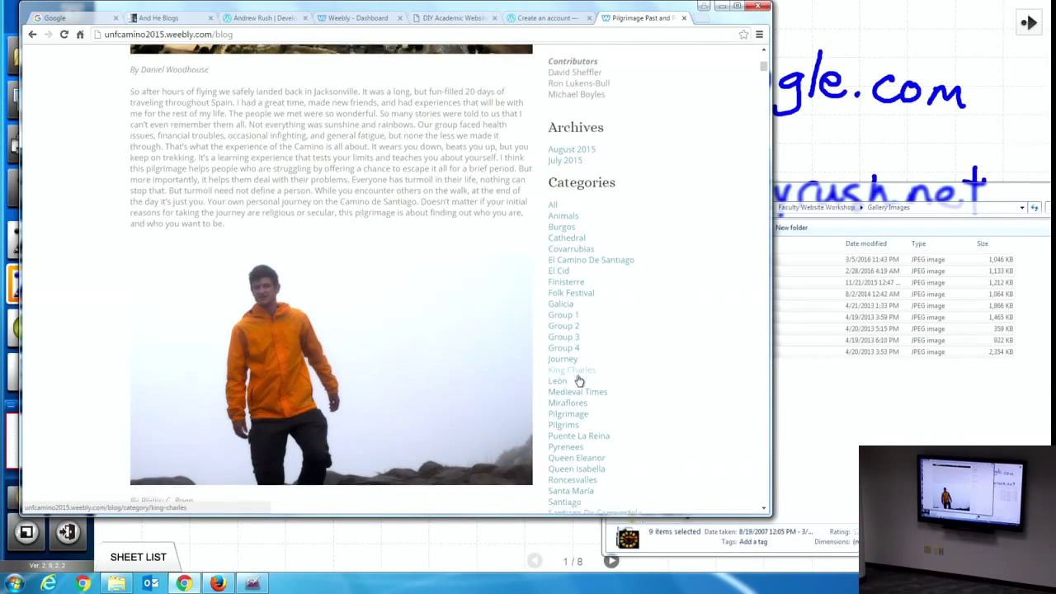
# Browse the blog's category list and the student groups' illustrated posts further down the page
pyautogui.scroll(-2, 570, 403)
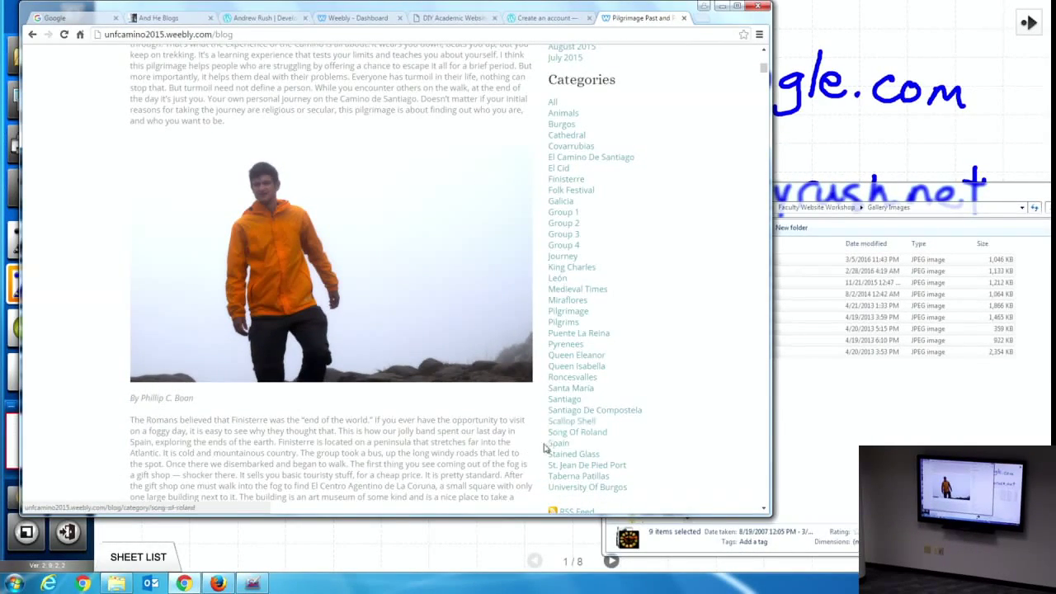
pyautogui.scroll(-4, 393, 359)
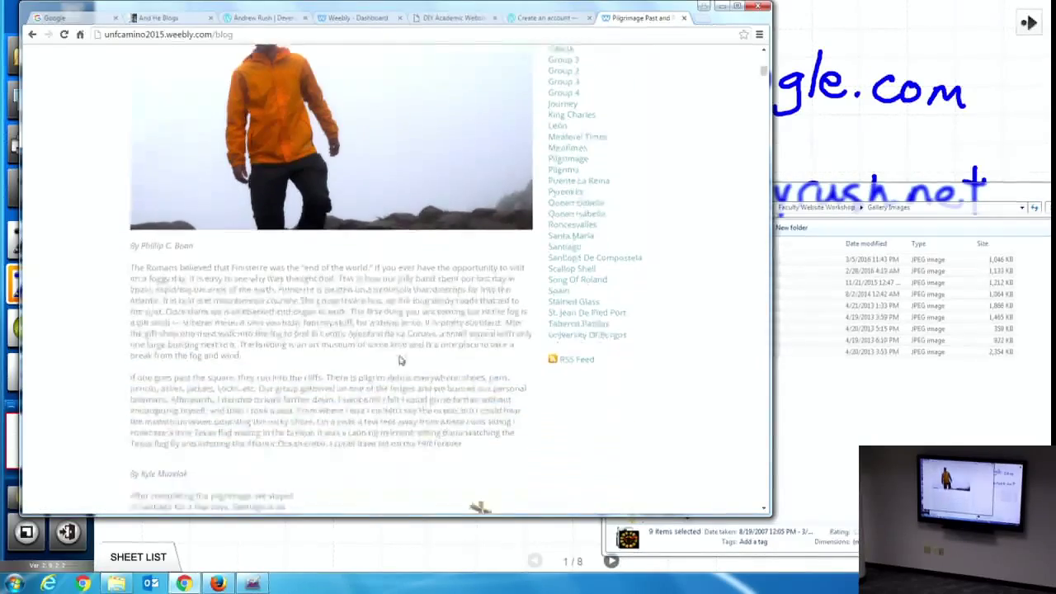
pyautogui.scroll(-20, 354, 329)
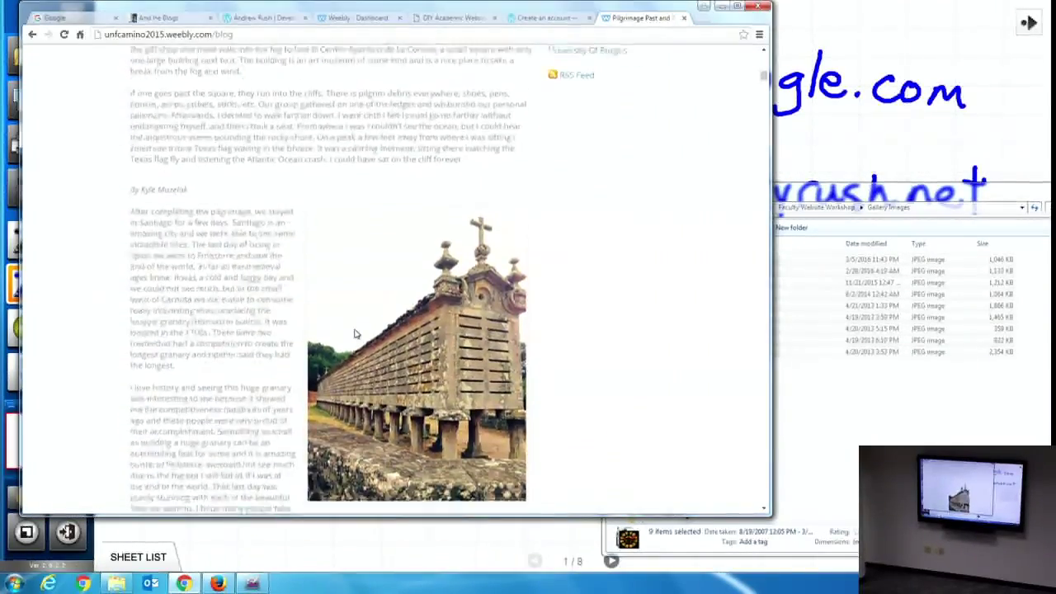
pyautogui.scroll(-4, 356, 336)
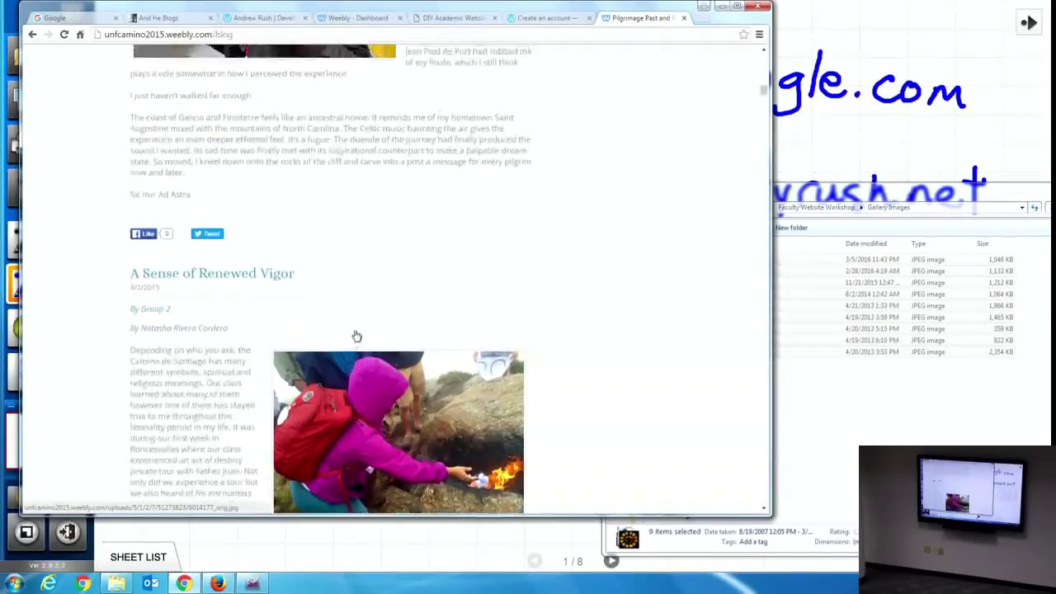
pyautogui.scroll(-16, 356, 336)
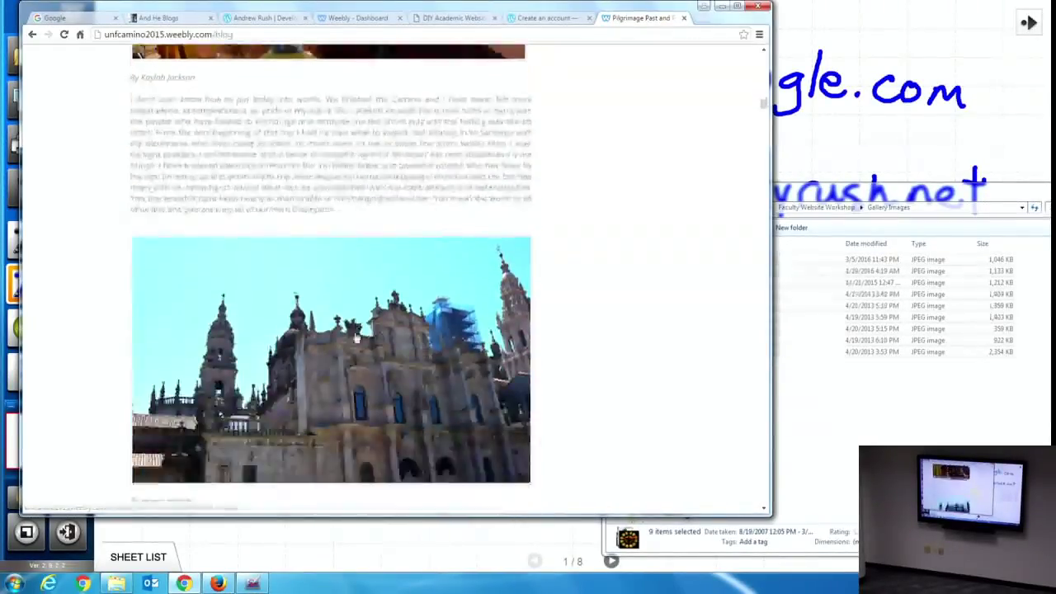
pyautogui.scroll(-14, 356, 336)
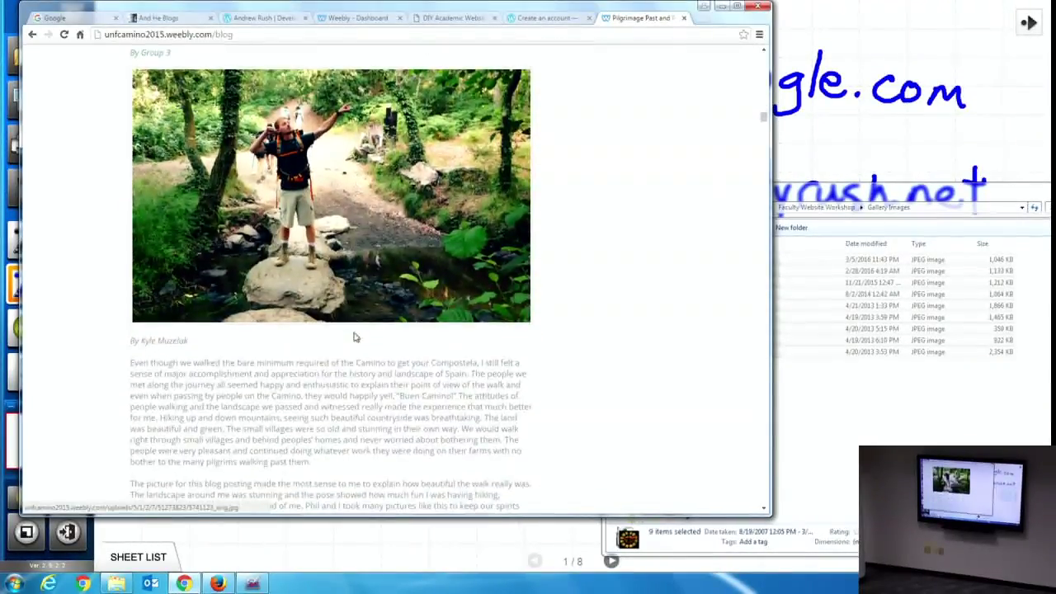
pyautogui.scroll(-16, 356, 334)
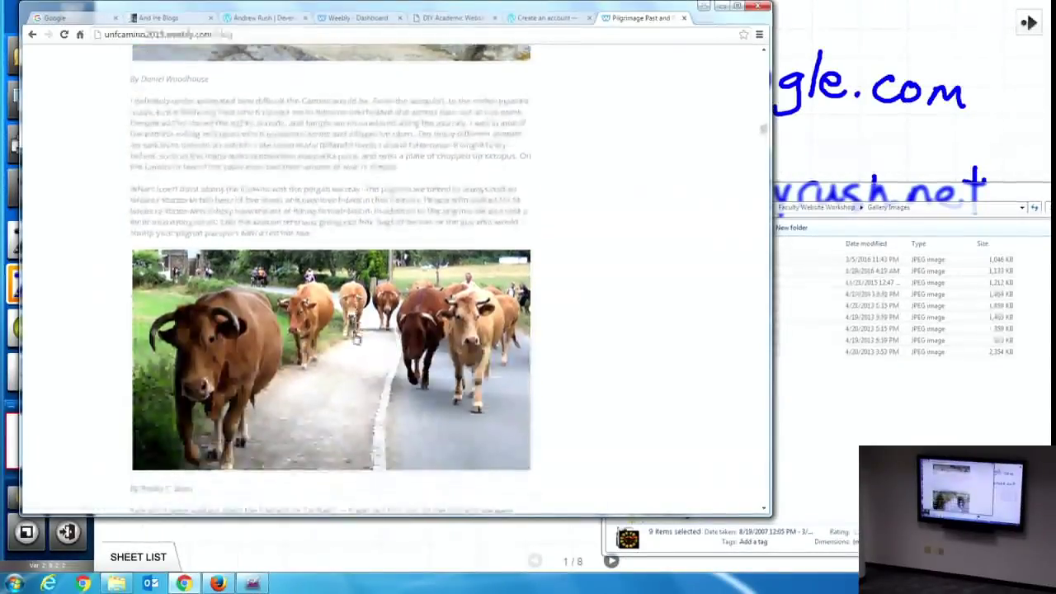
pyautogui.scroll(-12, 356, 333)
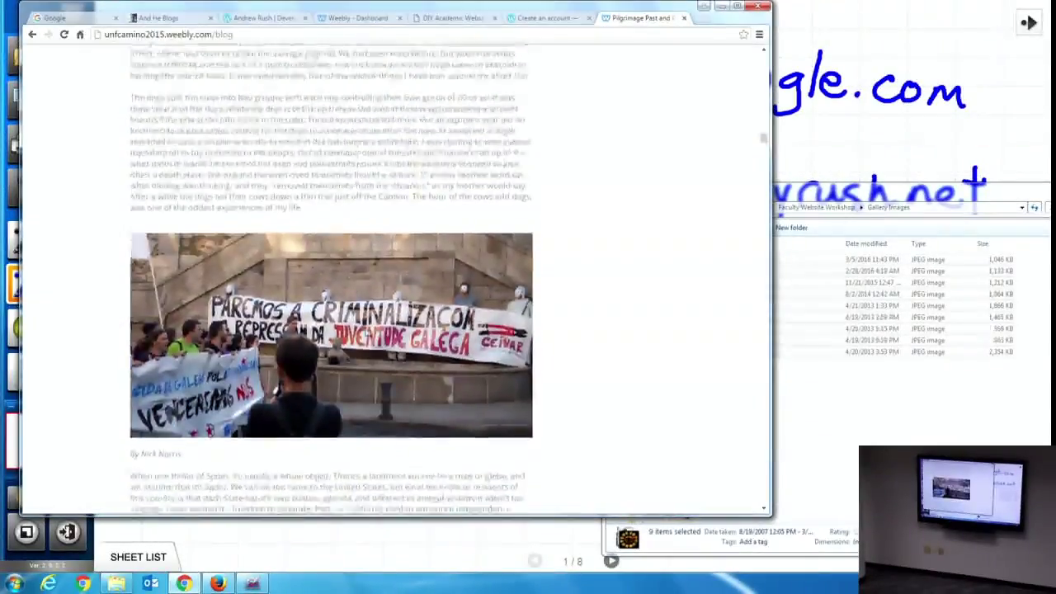
pyautogui.scroll(-16, 374, 336)
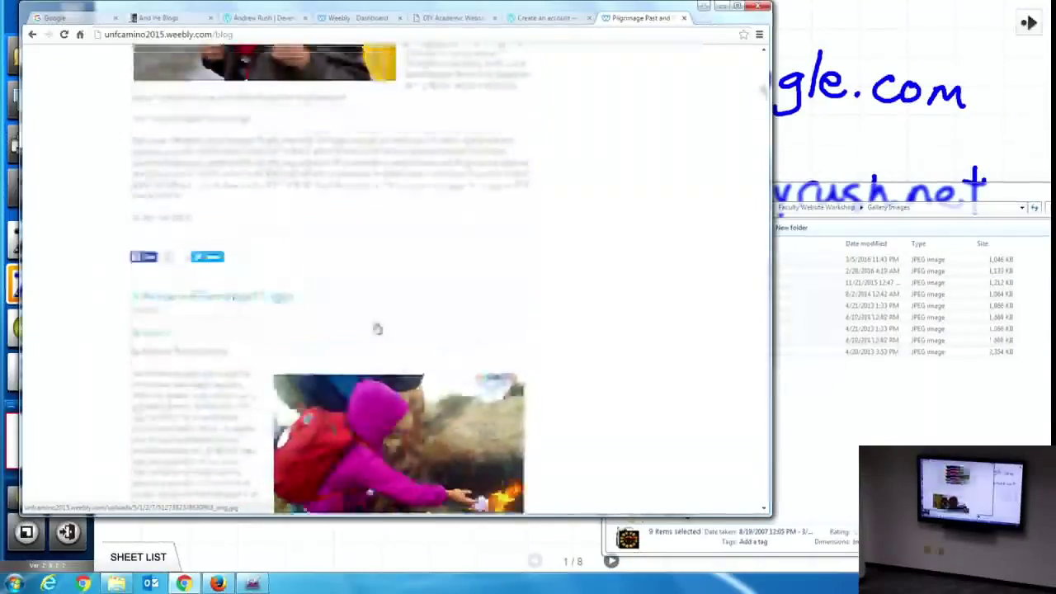
# Open the El Camino de Santiago site's Book page and review the book's description and its view, purchase and download links
pyautogui.scroll(20, 375, 322)
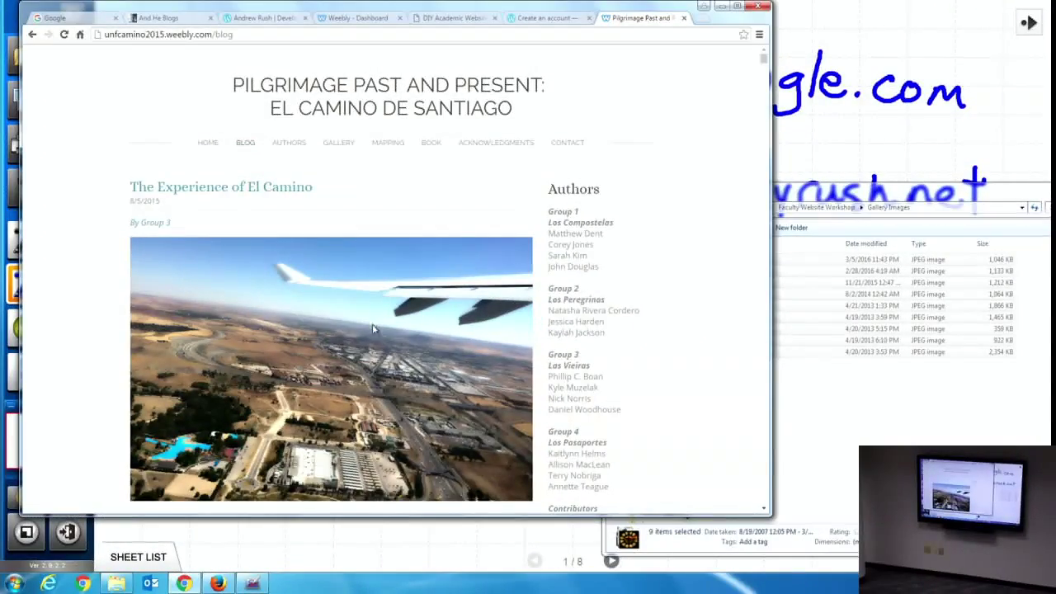
pyautogui.click(426, 145)
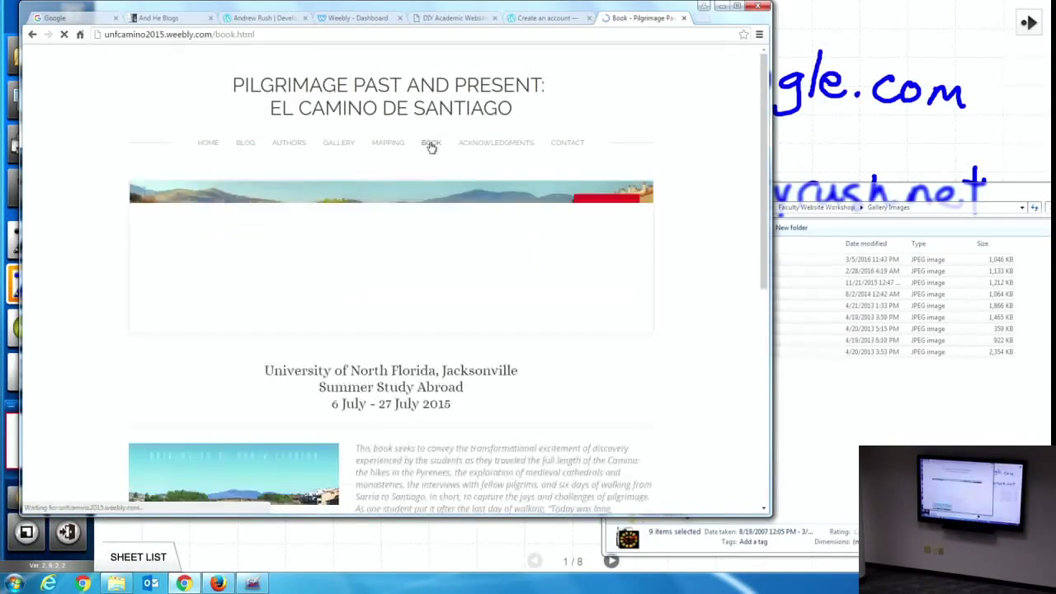
pyautogui.scroll(-4, 468, 351)
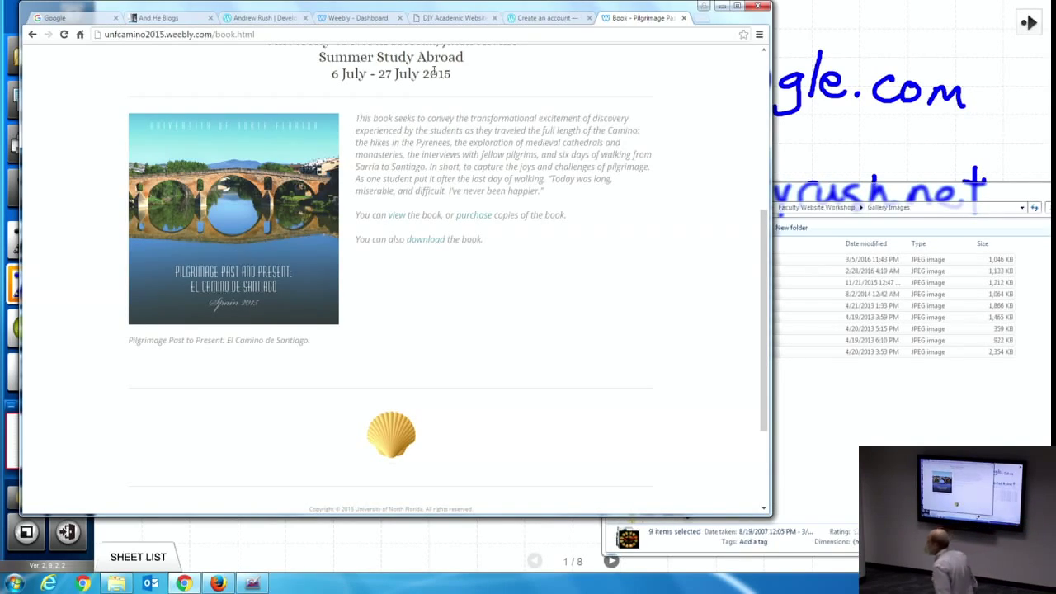
# Return to the DIY Academic Websites post, open the CIRT WordPress dashboard and look over its Posts, Pages, Appearance and Plugins options
pyautogui.click(445, 20)
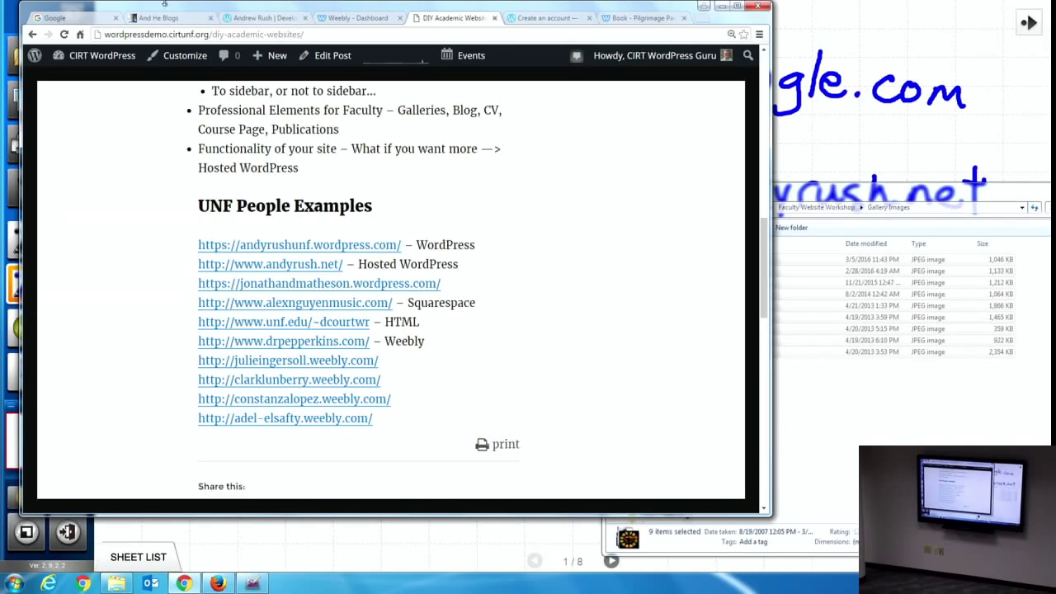
pyautogui.moveTo(94, 55)
pyautogui.click(96, 84)
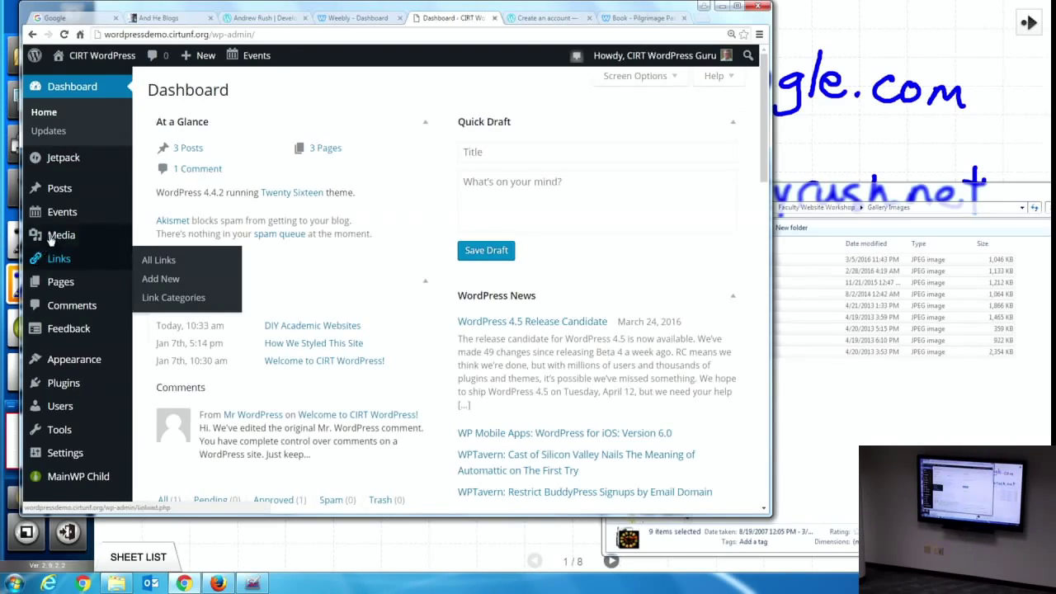
pyautogui.moveTo(63, 192)
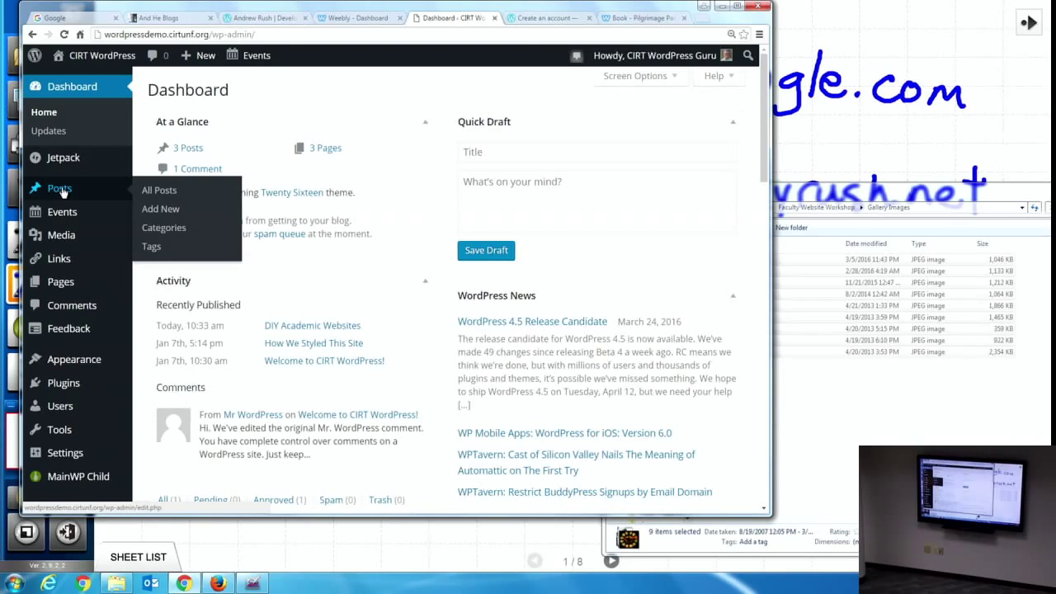
pyautogui.moveTo(62, 284)
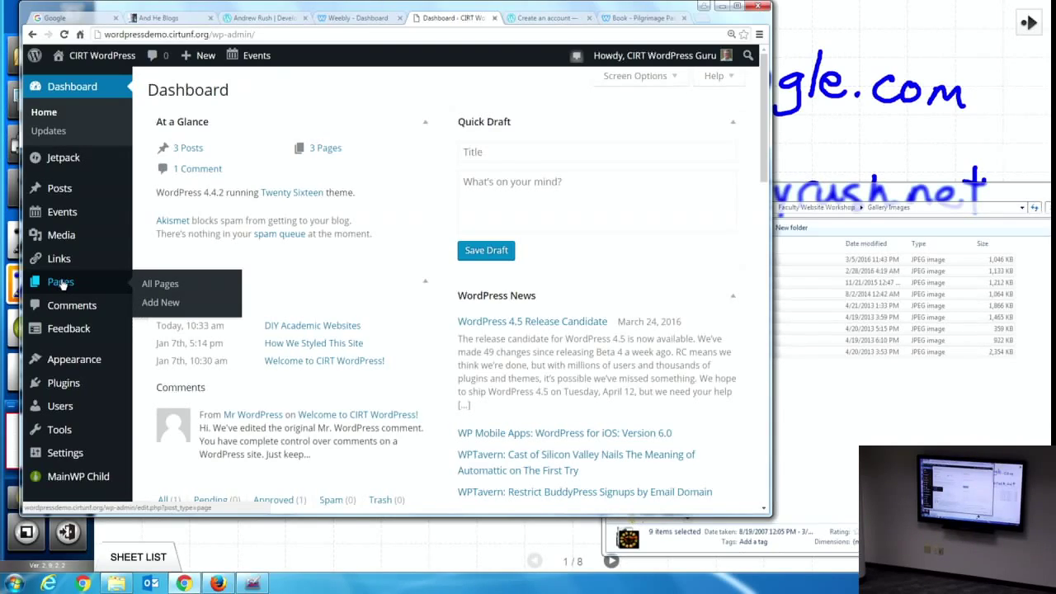
pyautogui.moveTo(87, 361)
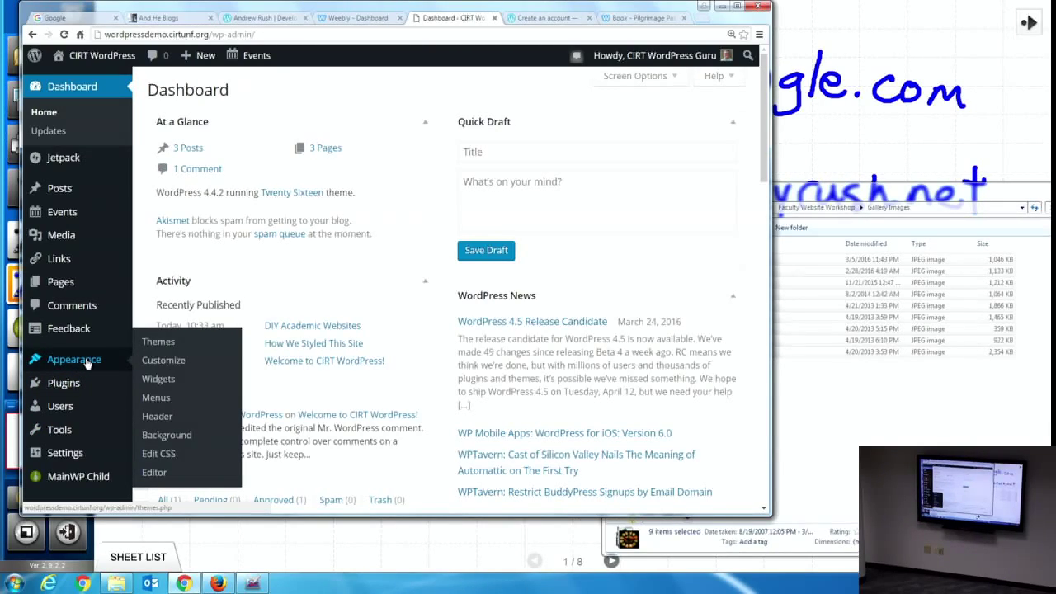
pyautogui.moveTo(74, 388)
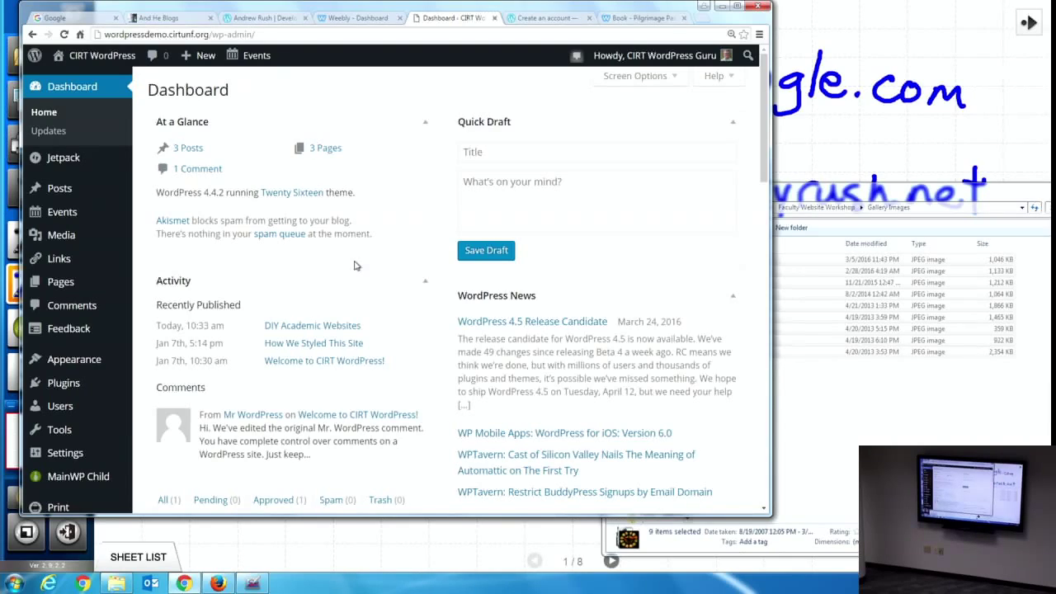
# Open the dashboard's list of events and view the WordPress Best Practices Workshop event on the site
pyautogui.moveTo(59, 216)
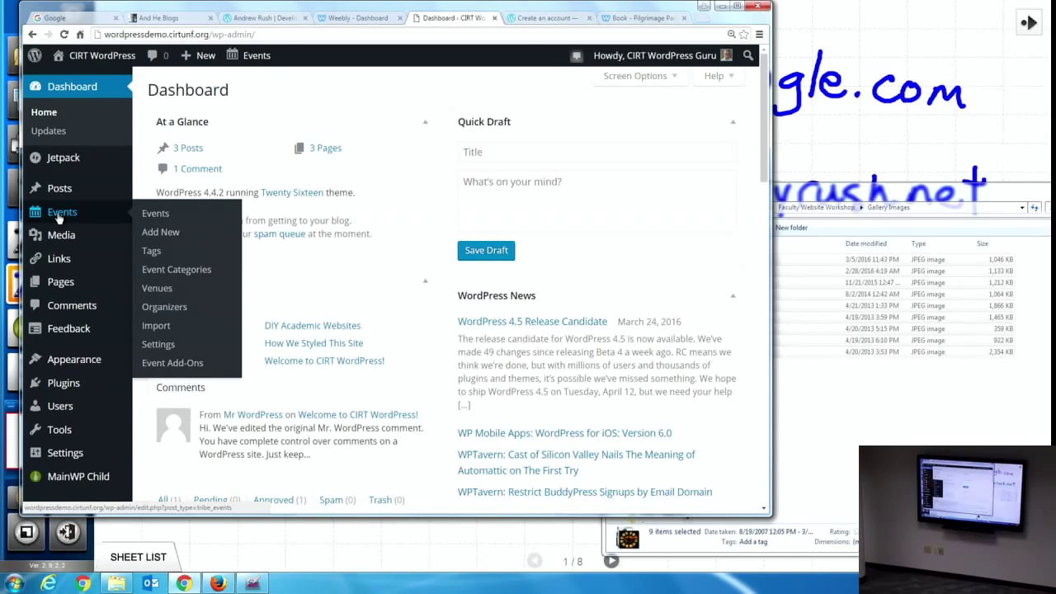
pyautogui.click(154, 216)
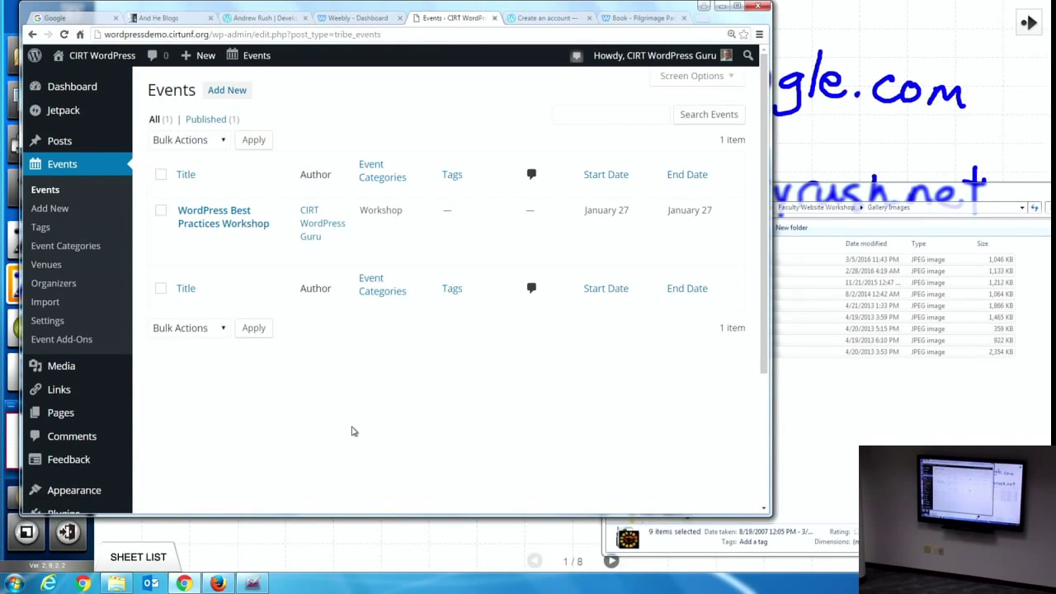
pyautogui.moveTo(272, 251)
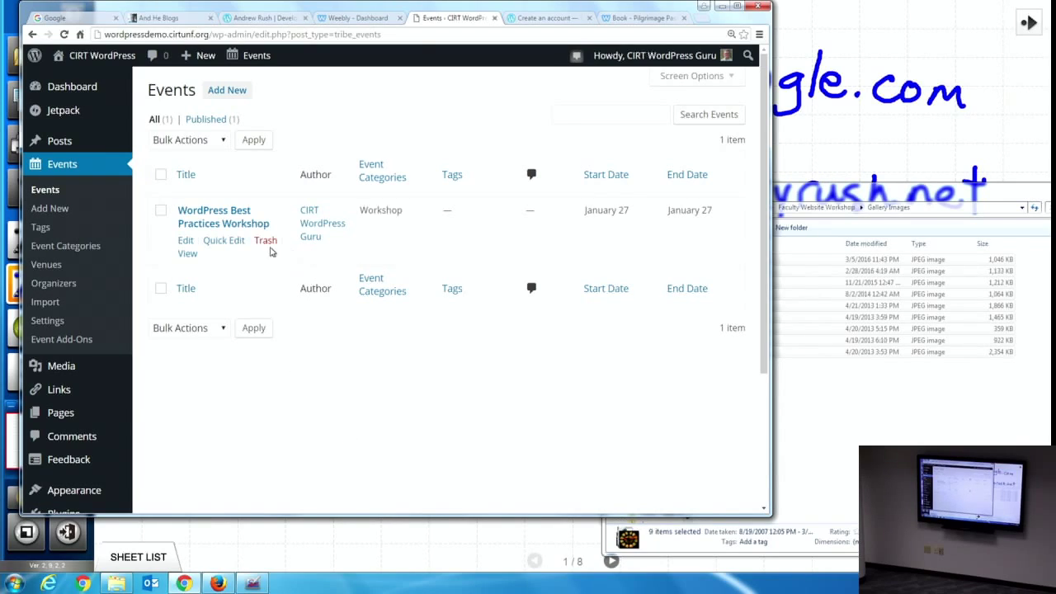
pyautogui.click(188, 255)
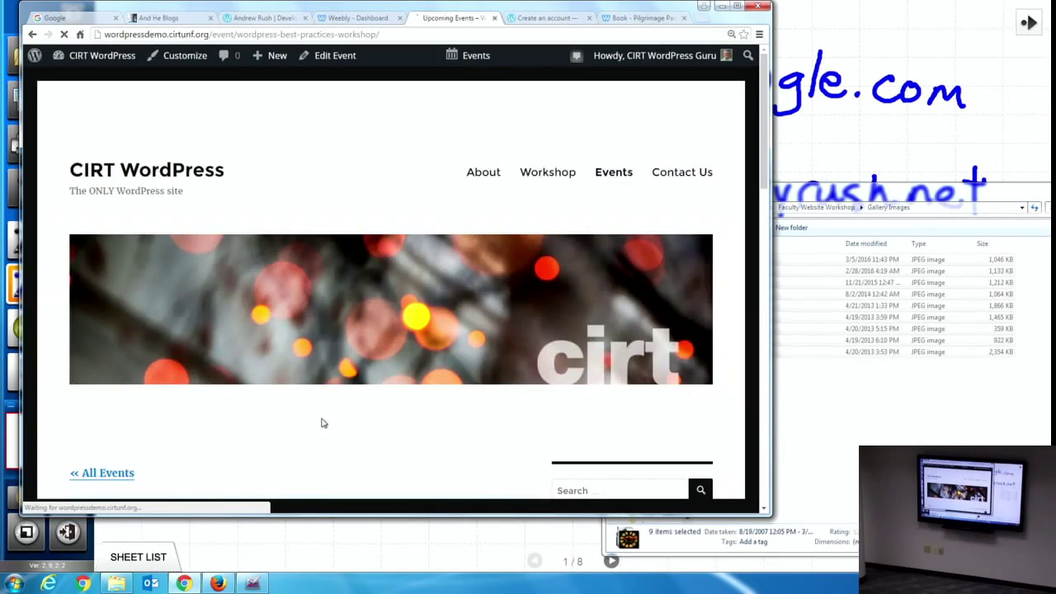
# Examine the workshop event page's description, calendar export options, details, organizer and venue sections
pyautogui.scroll(-5, 322, 423)
pyautogui.scroll(1, 193, 281)
pyautogui.scroll(-3, 264, 401)
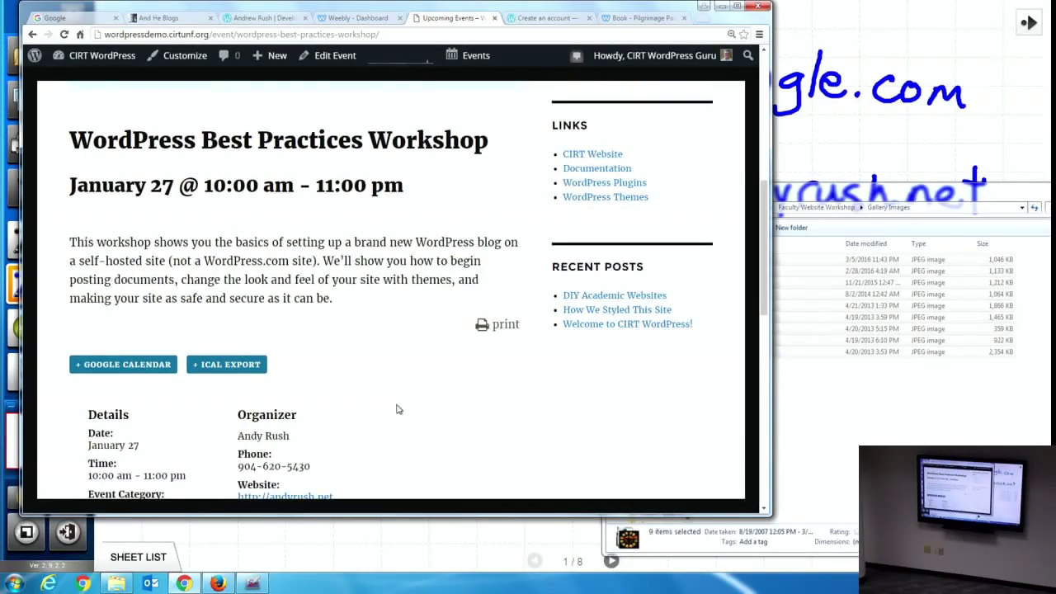
pyautogui.scroll(-1, 396, 409)
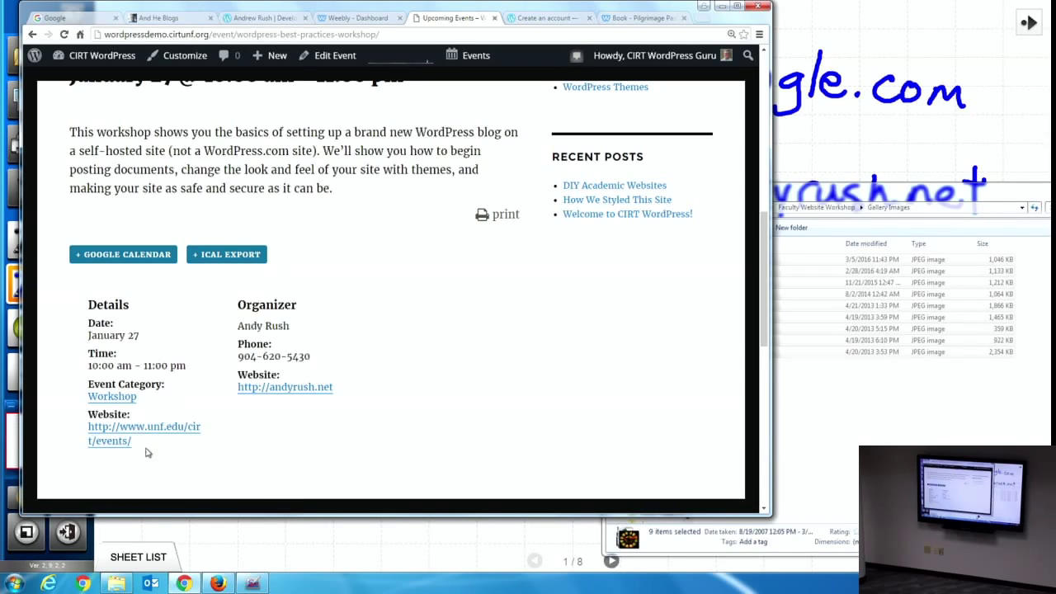
pyautogui.scroll(1, 438, 412)
pyautogui.scroll(-2, 438, 412)
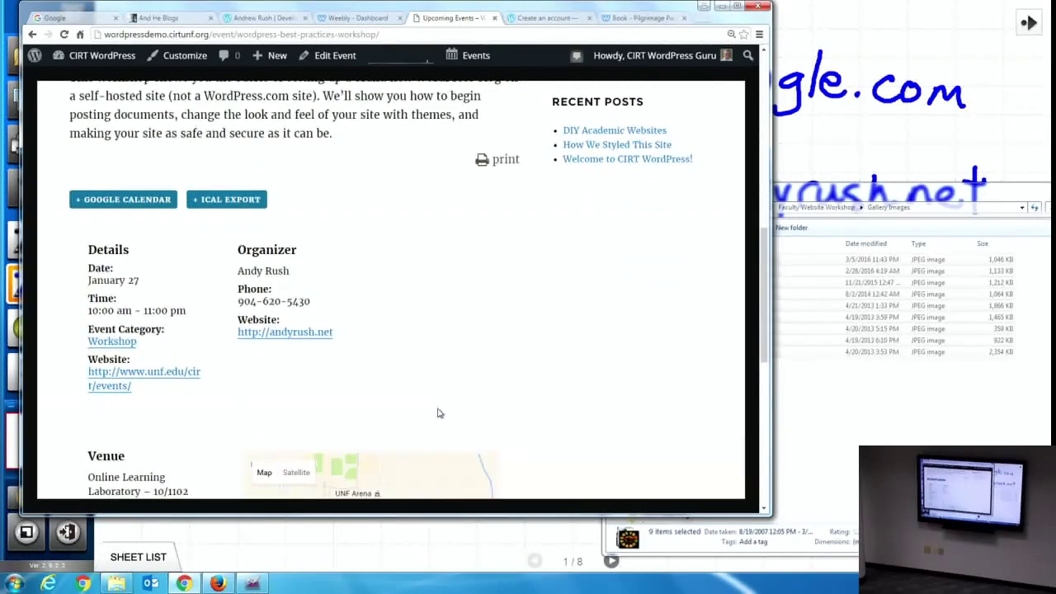
pyautogui.scroll(5, 436, 412)
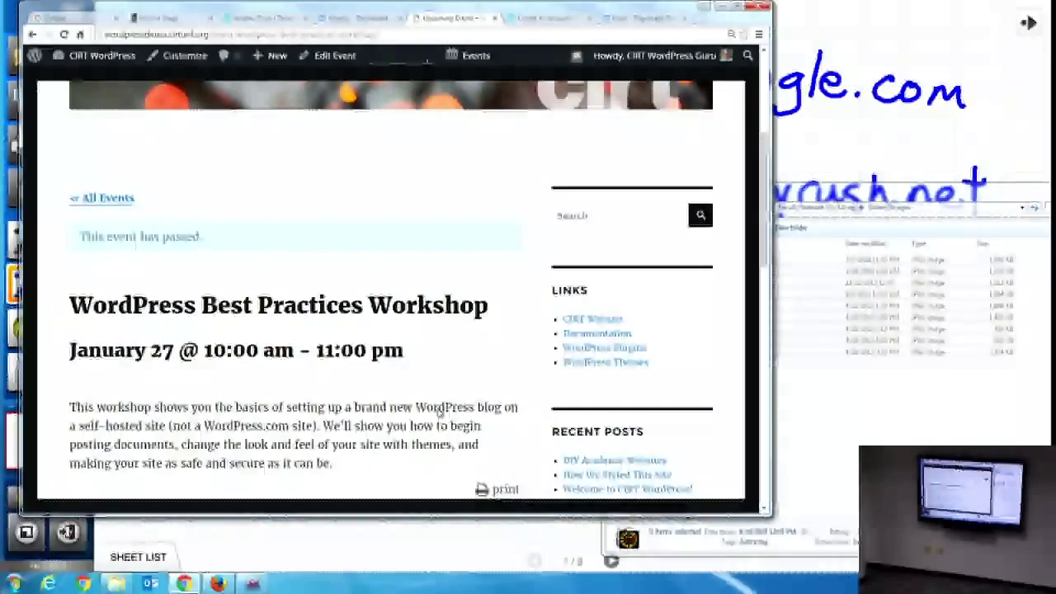
# Open the site's page of all events and look over its upcoming events listing
pyautogui.click(115, 199)
pyautogui.scroll(-5, 352, 377)
pyautogui.scroll(1, 352, 376)
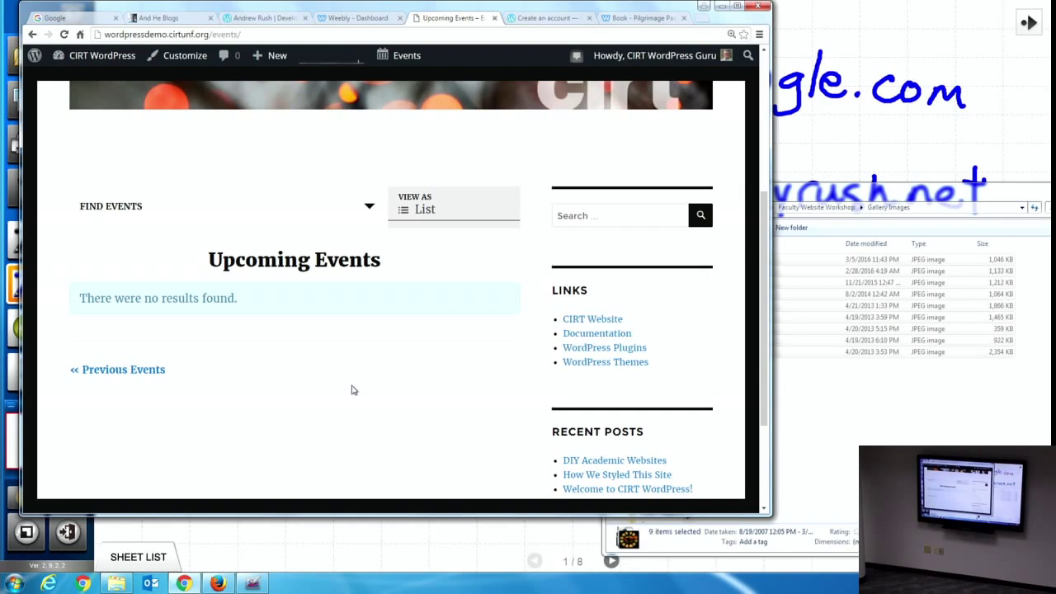
# Go to unfdhi.org and open the Digital Humanities Initiative's Events page
pyautogui.click(146, 35)
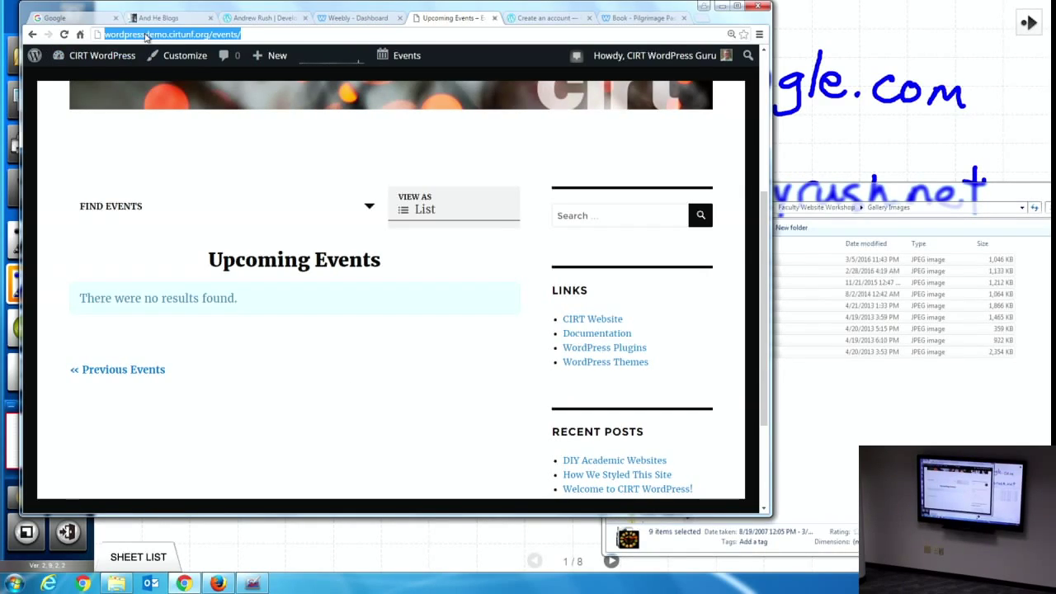
pyautogui.write('unfdhi.or')
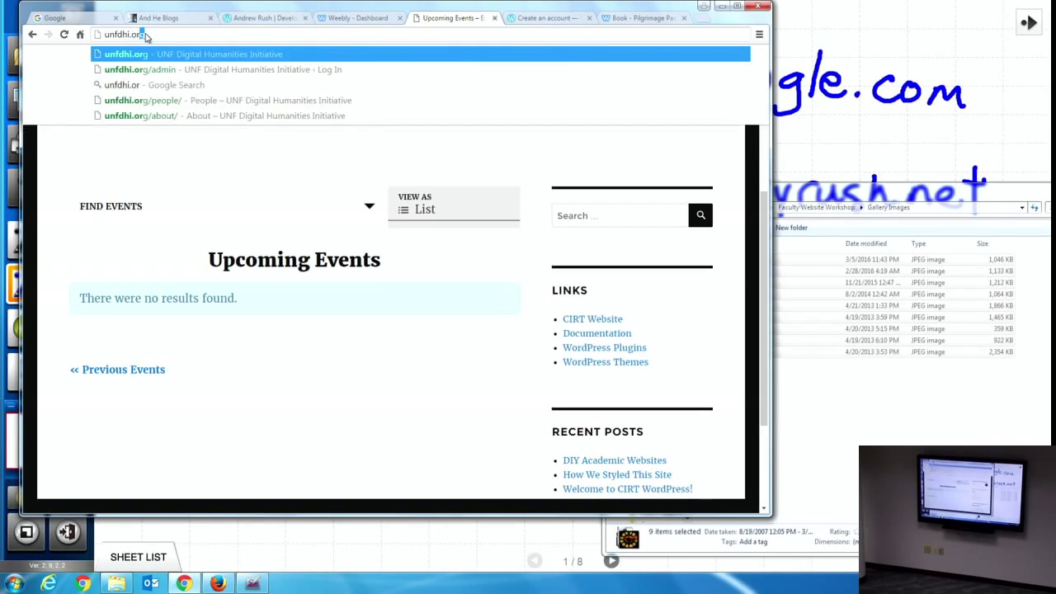
pyautogui.press('Return')
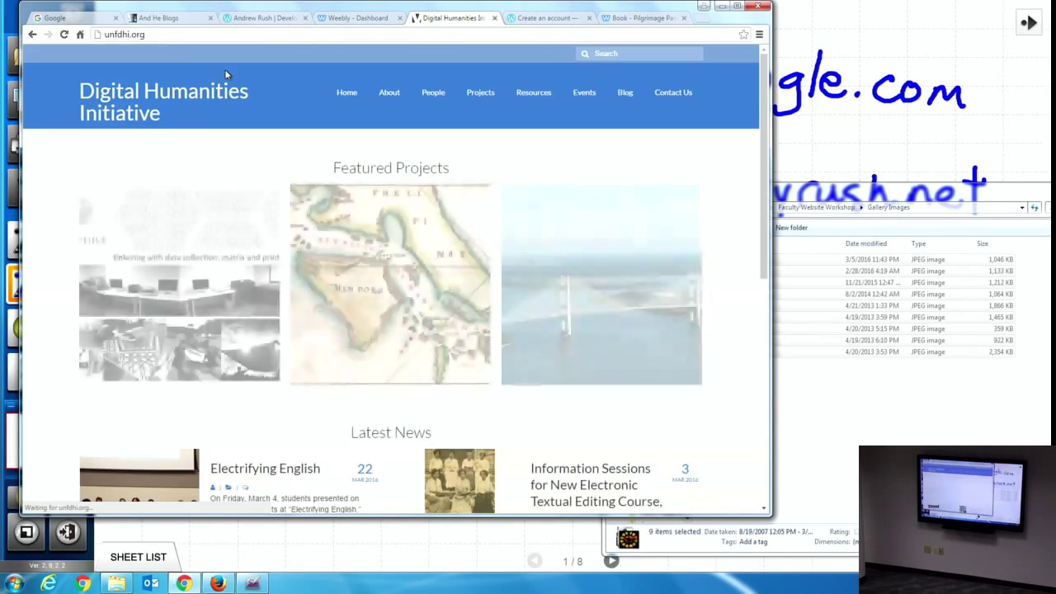
pyautogui.click(578, 94)
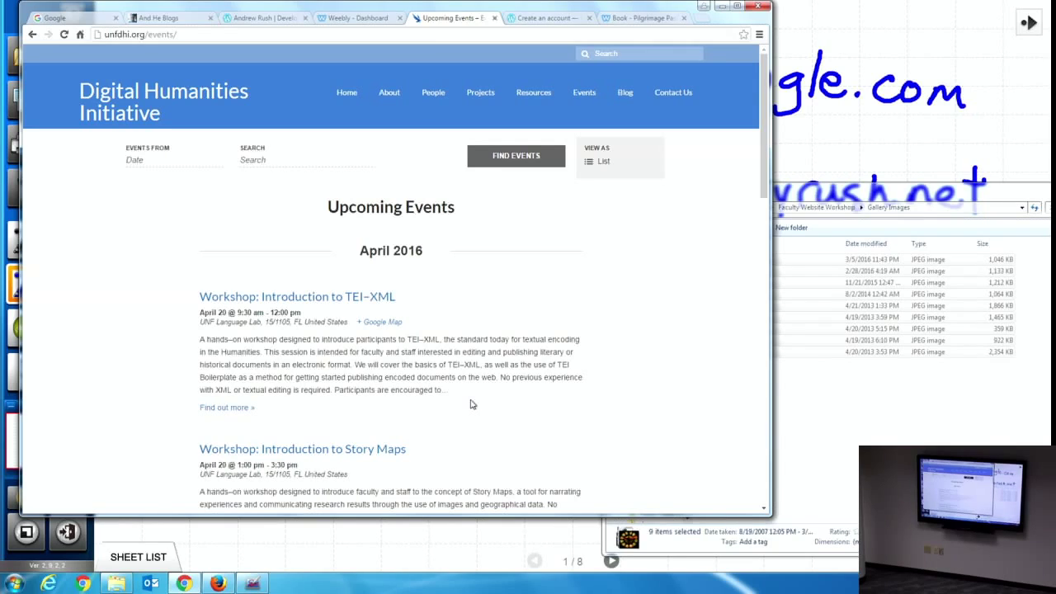
# Look over the Digital Humanities Initiative's upcoming events and switch the events calendar to the month view
pyautogui.scroll(-4, 437, 401)
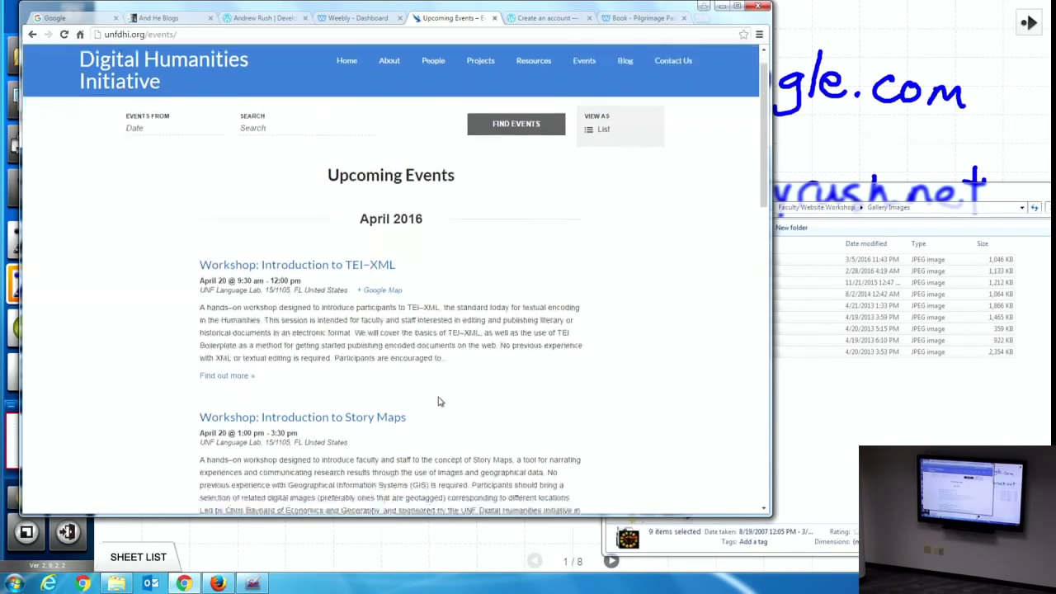
pyautogui.scroll(2, 438, 400)
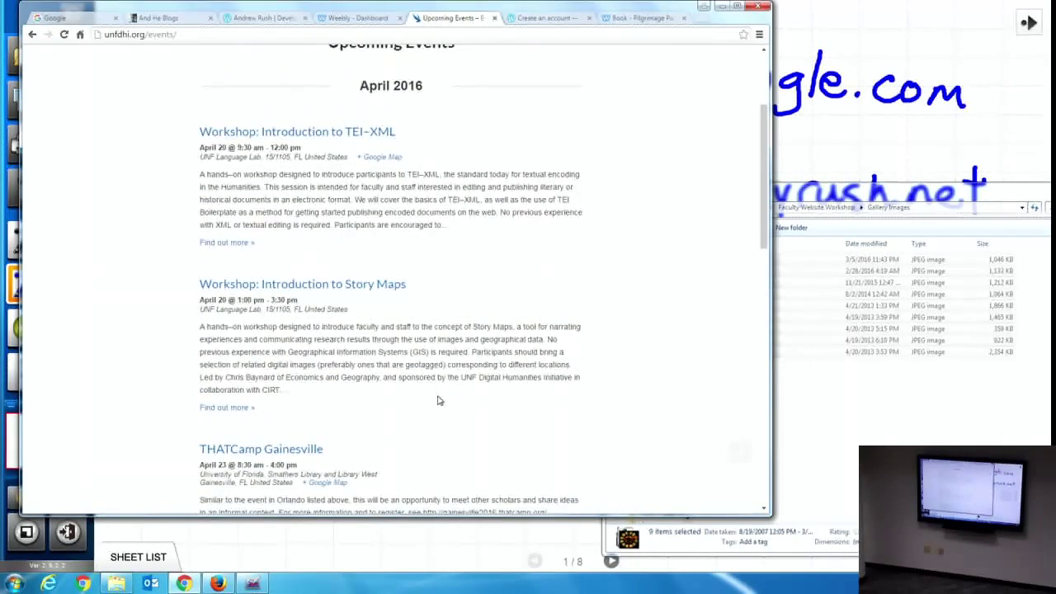
pyautogui.scroll(1, 438, 400)
pyautogui.scroll(-3, 437, 400)
pyautogui.scroll(4, 436, 401)
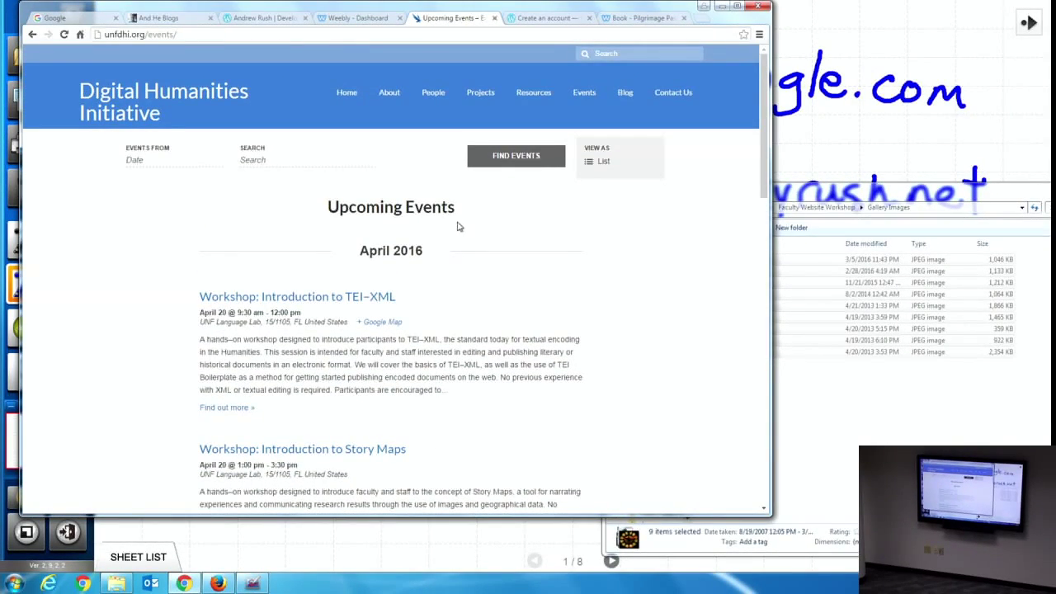
pyautogui.click(601, 162)
pyautogui.click(608, 178)
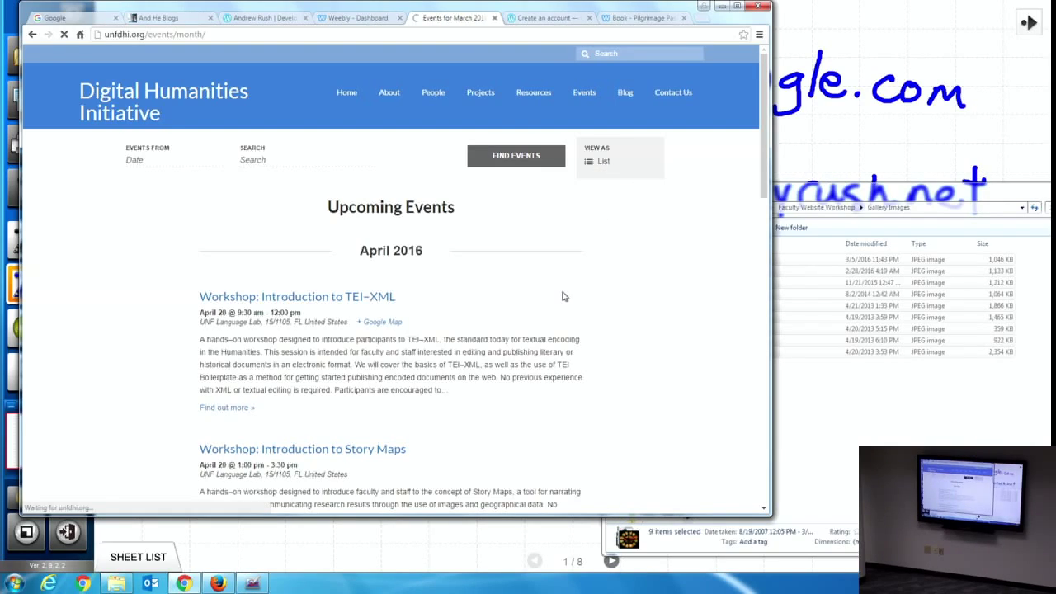
# Look over the March 2016 events calendar and return to the Events list in the CIRT WordPress admin
pyautogui.scroll(-2, 568, 330)
pyautogui.scroll(2, 569, 332)
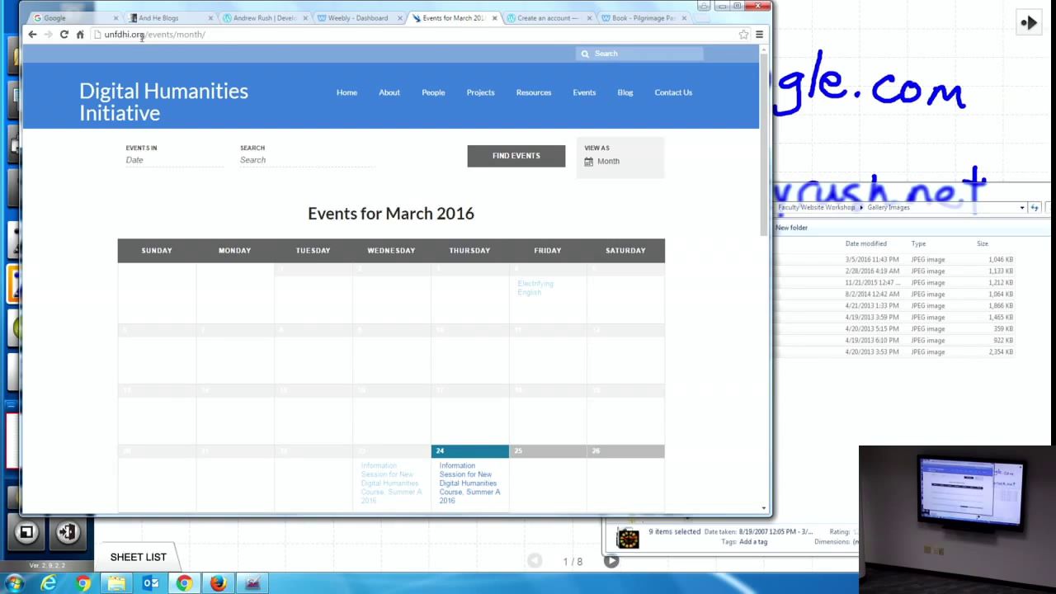
pyautogui.rightClick(35, 36)
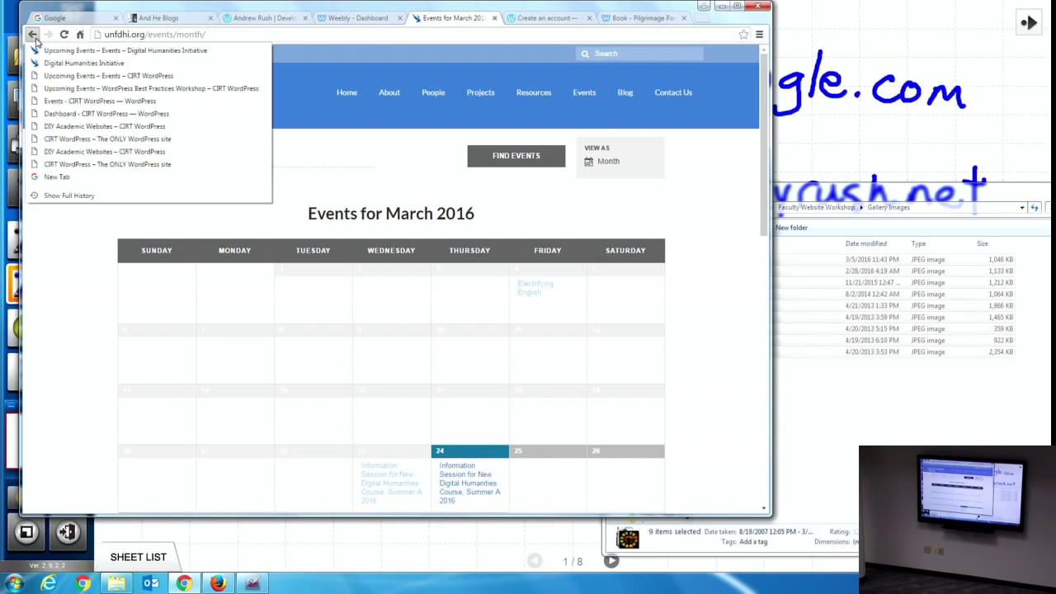
pyautogui.click(66, 101)
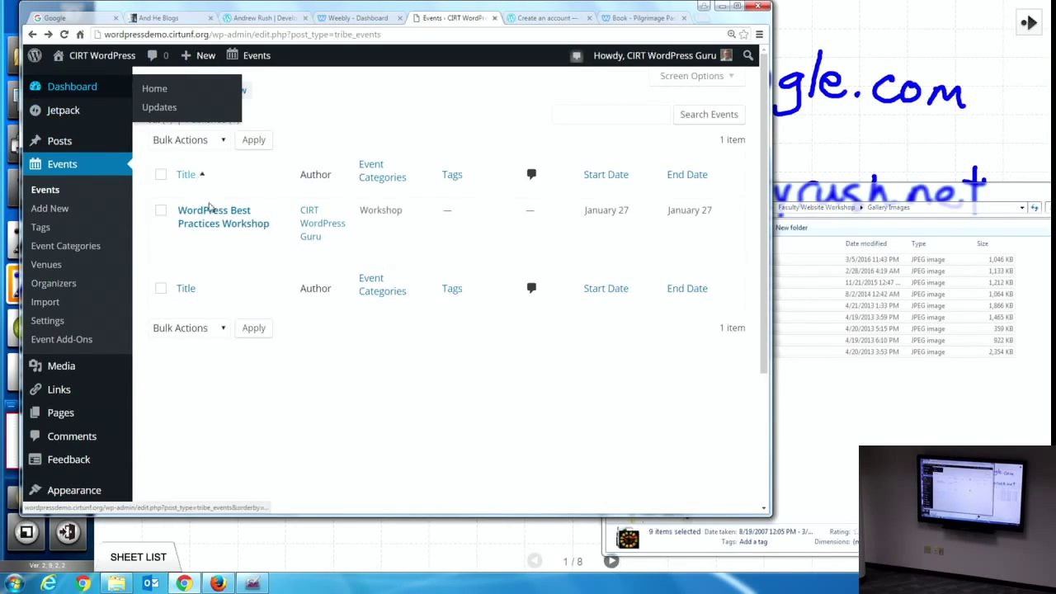
# Open the Jetpack overview and examine its Performance & Security, Traffic Growth and WordPress.com Tools features
pyautogui.moveTo(59, 113)
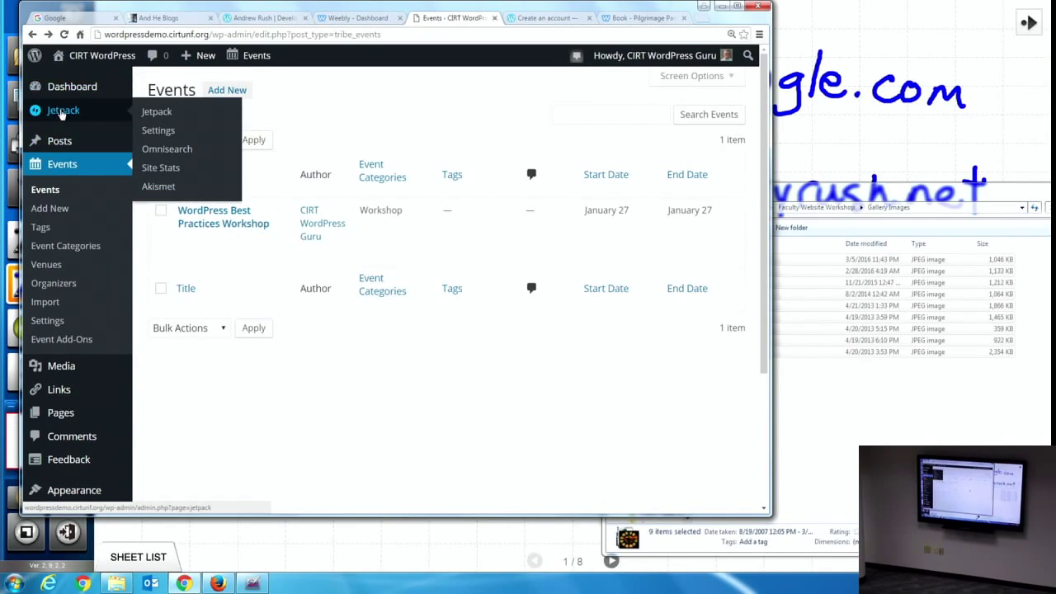
pyautogui.click(152, 117)
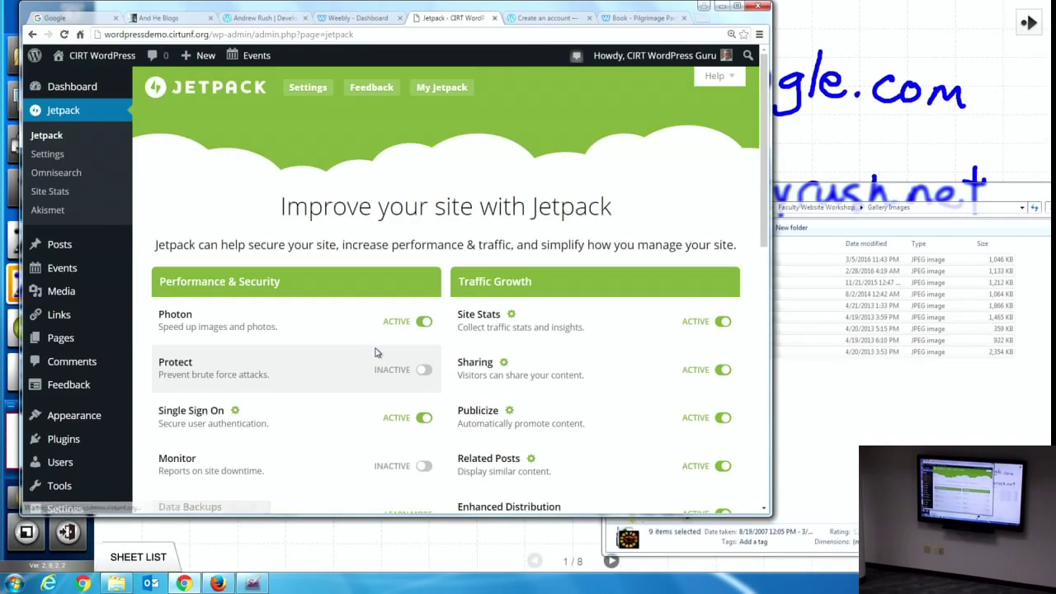
pyautogui.scroll(-2, 356, 375)
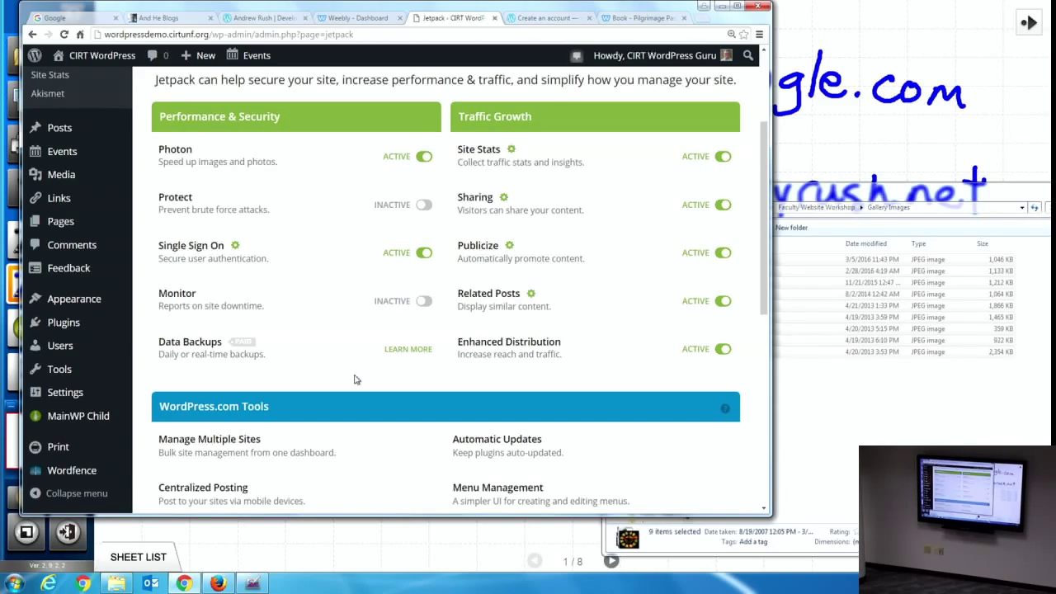
pyautogui.scroll(3, 357, 381)
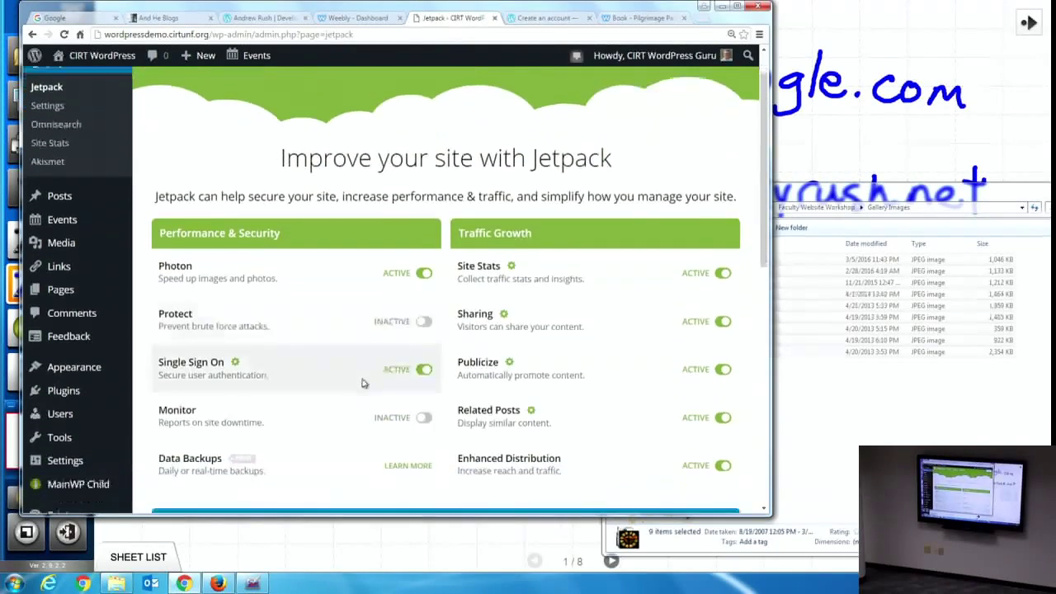
pyautogui.scroll(-4, 360, 383)
pyautogui.scroll(-1, 361, 383)
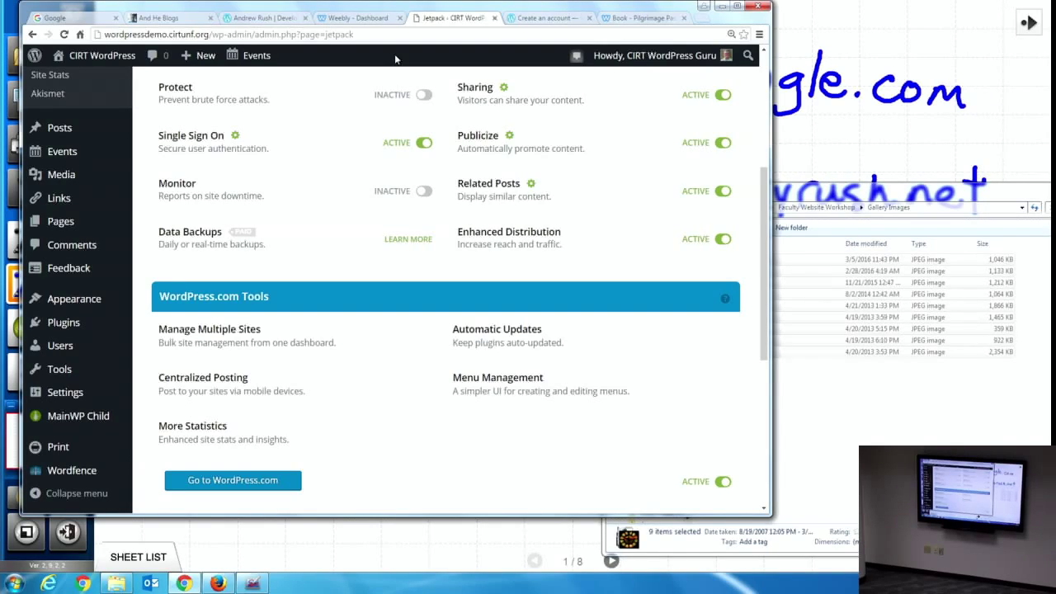
# Log out of the CIRT WordPress admin account
pyautogui.click(632, 58)
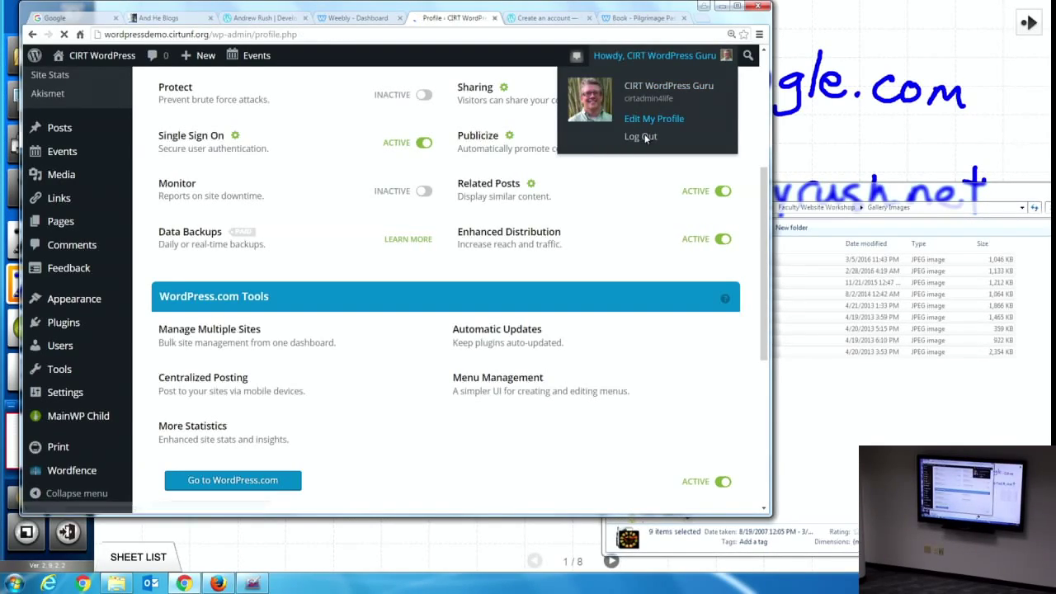
pyautogui.moveTo(648, 55)
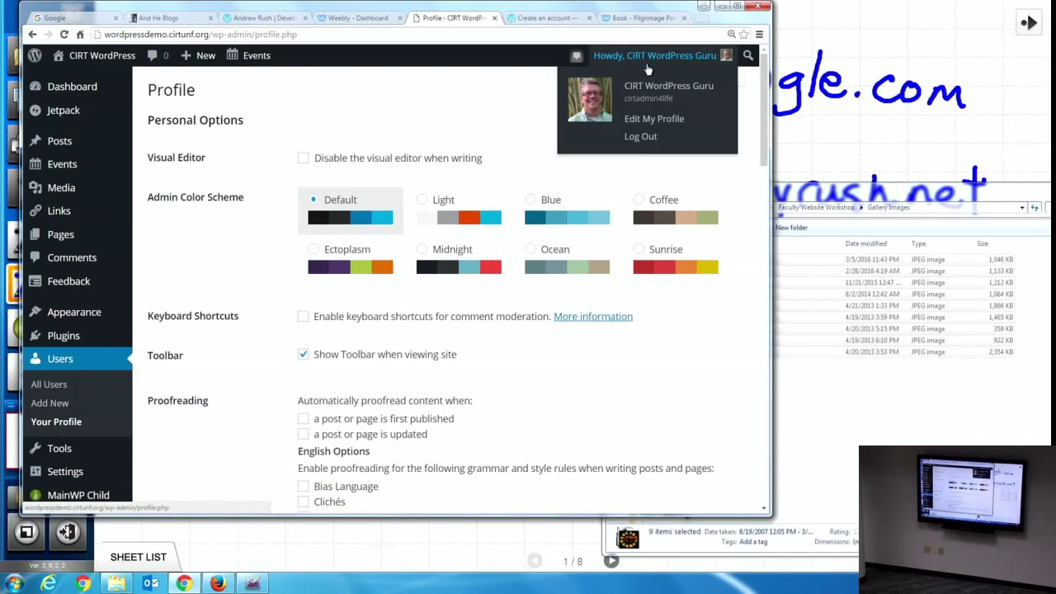
pyautogui.click(641, 139)
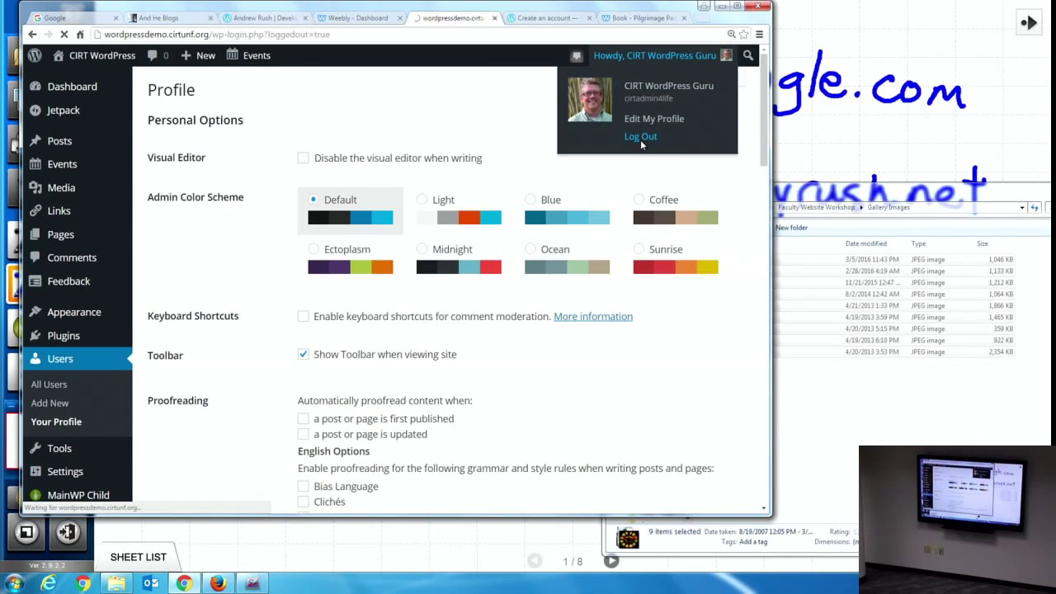